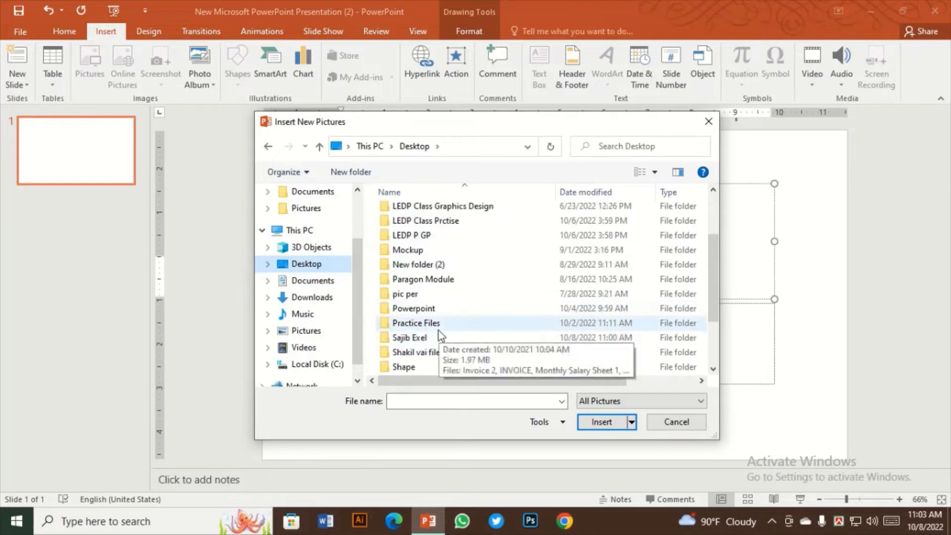
Create a photo album from the IMG_0024 picture in the Desktop's pic per folder, and close that album without saving
double_click(420, 300)
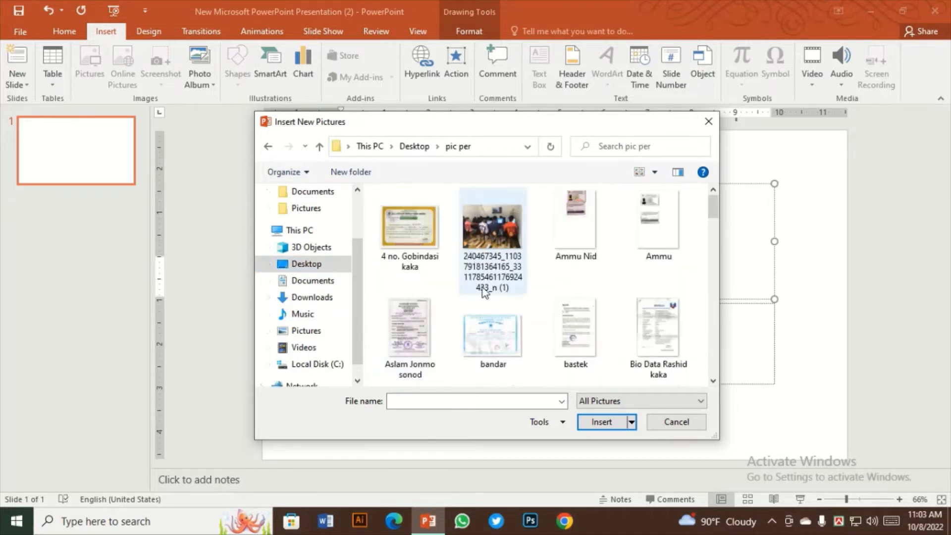
scroll(497, 279, down, 6)
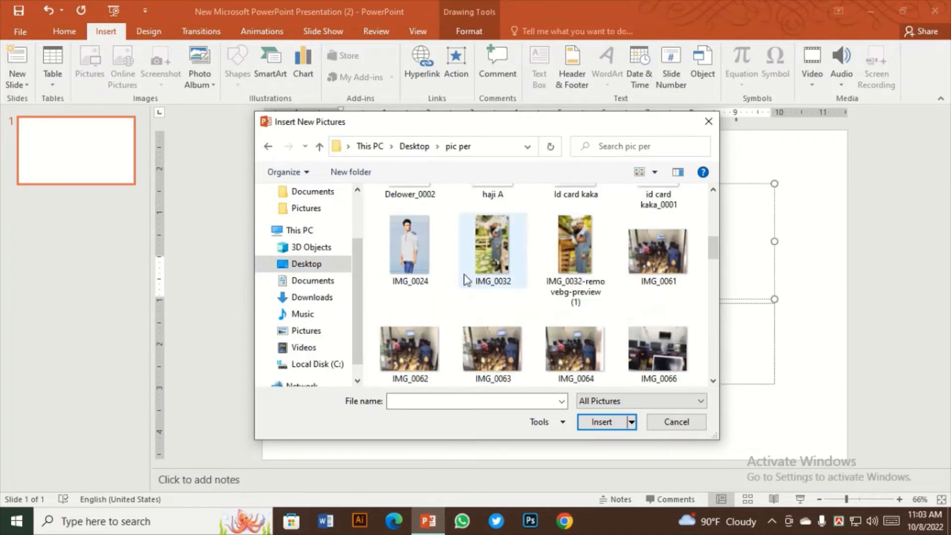
click(437, 258)
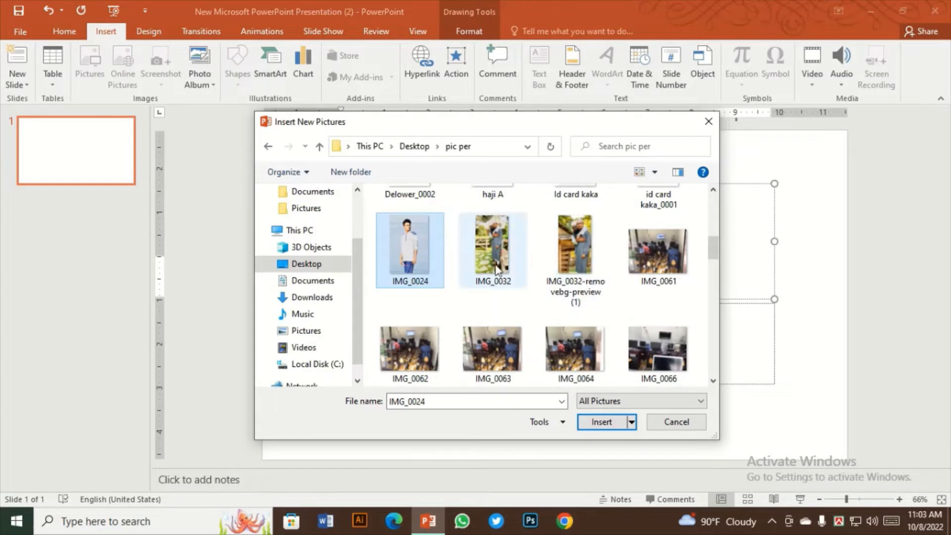
click(495, 265)
click(666, 257)
click(409, 254)
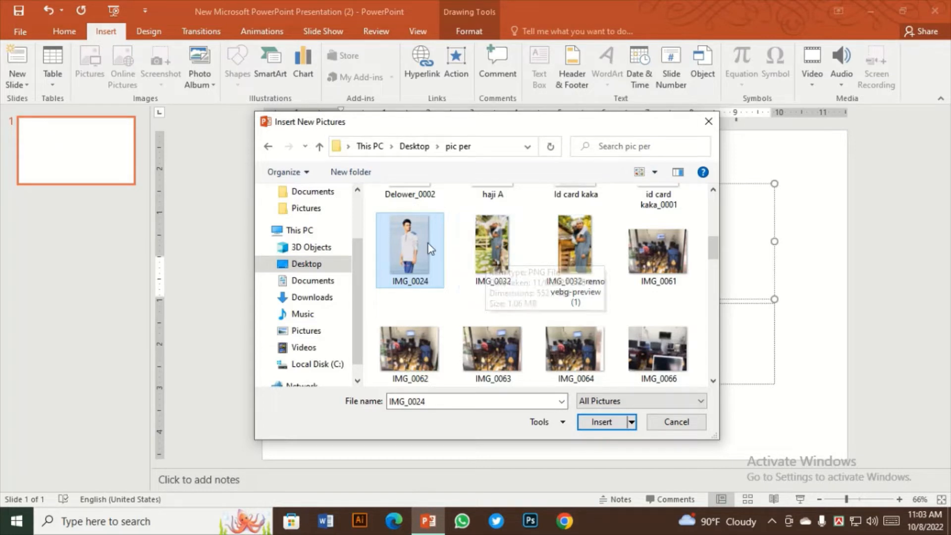
click(602, 421)
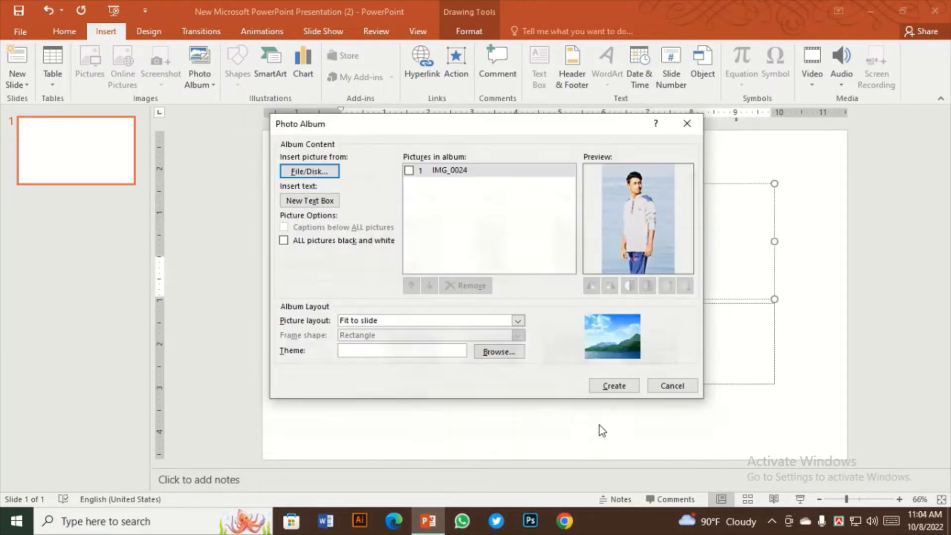
click(613, 385)
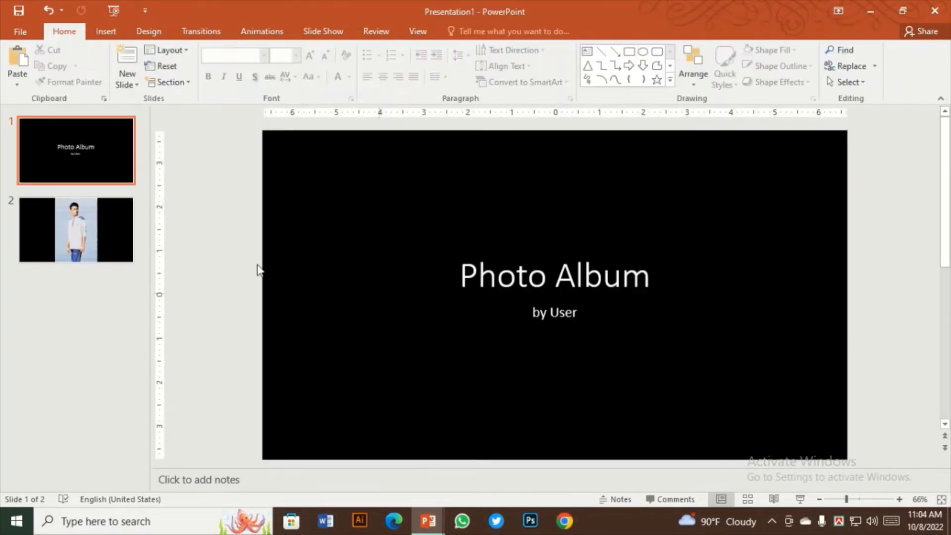
click(934, 11)
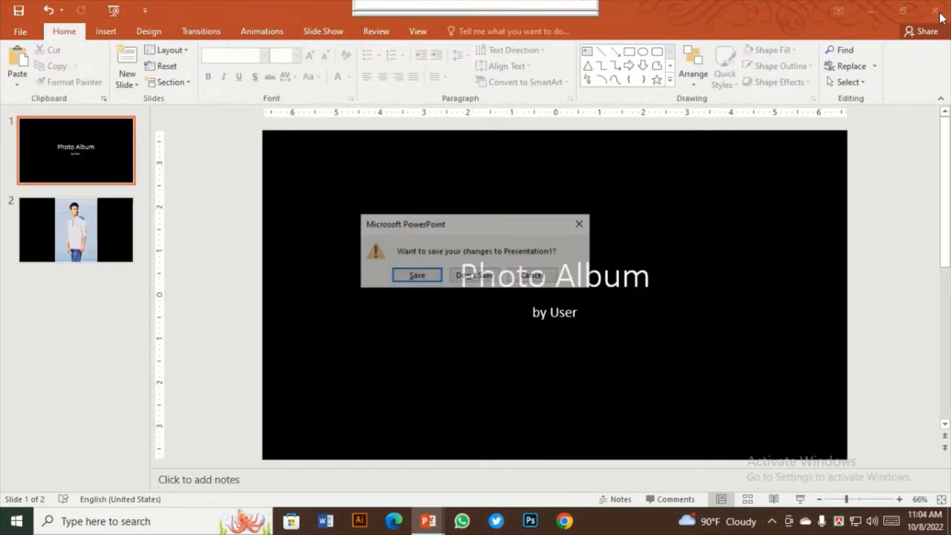
click(474, 275)
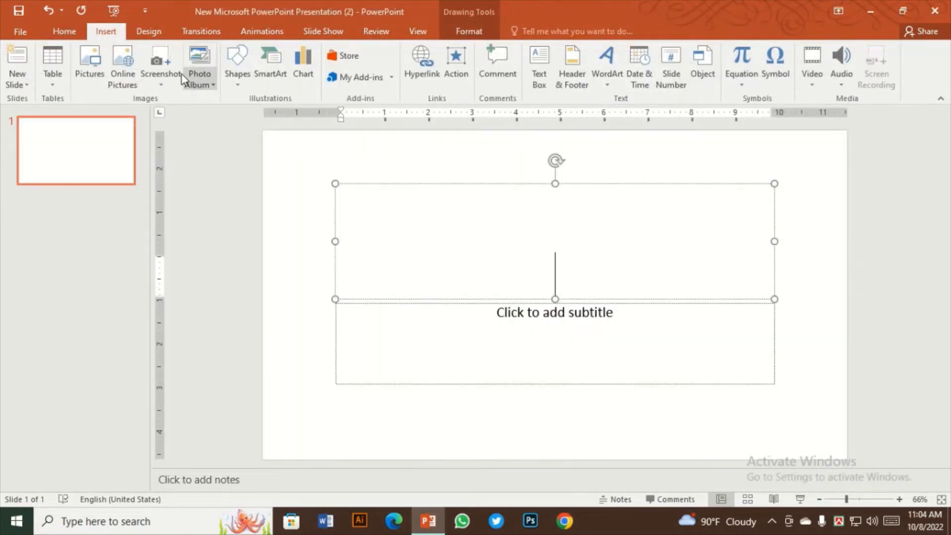
Start a new photo album and add the 14 consecutive pictures from IMG_0115 to IMG_0421 in the pic per folder
click(210, 87)
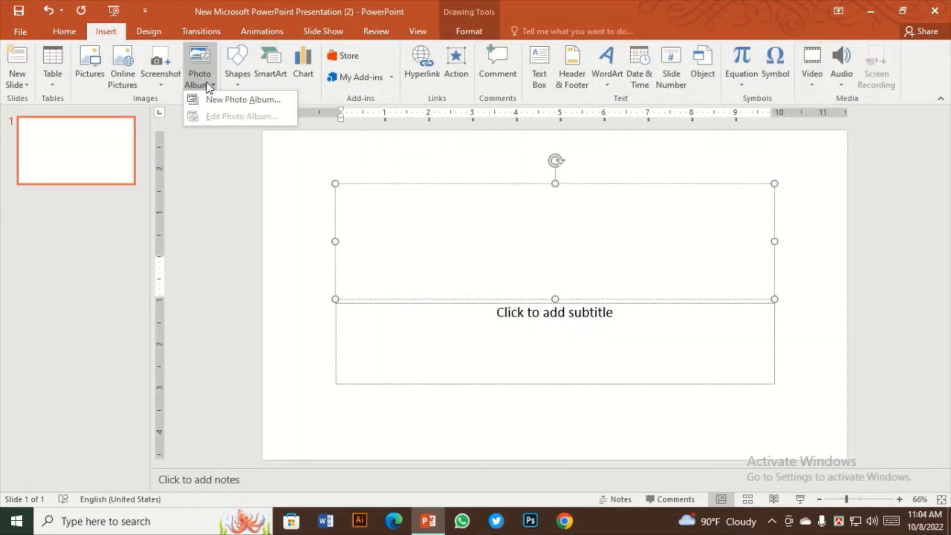
click(227, 99)
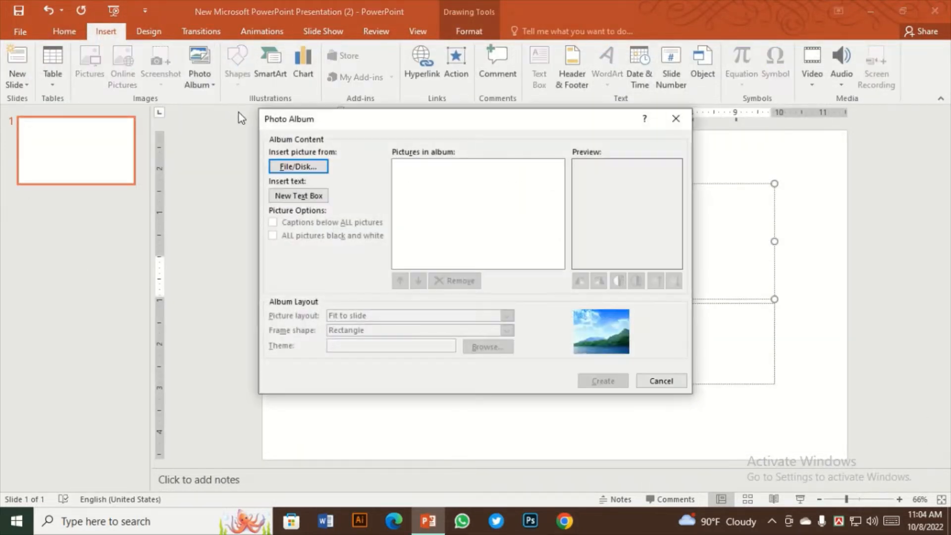
click(292, 167)
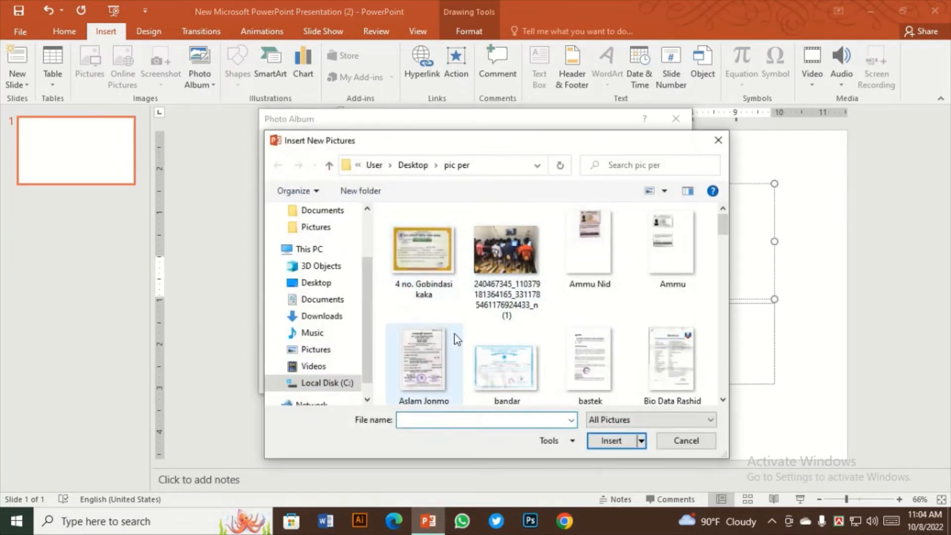
scroll(455, 337, down, 10)
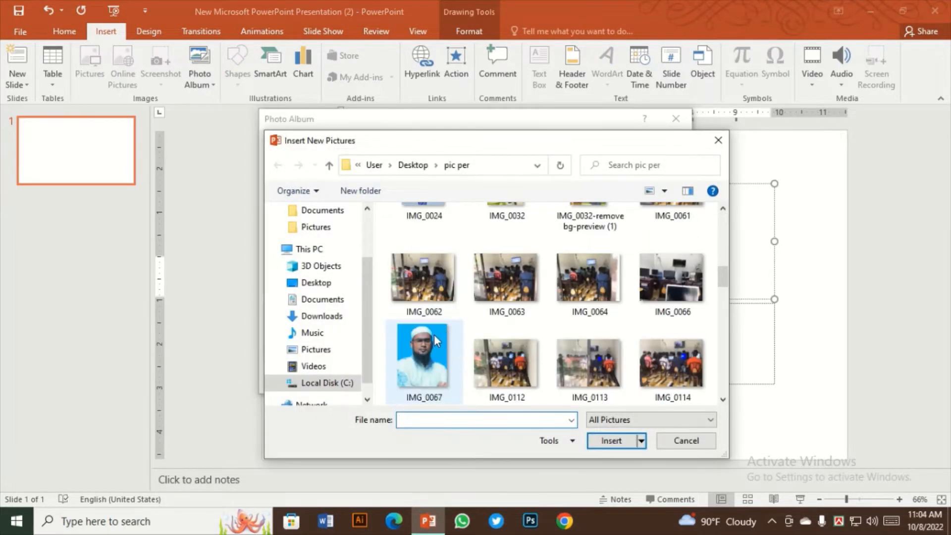
scroll(434, 340, down, 2)
click(431, 294)
ctrl+click(533, 295)
ctrl+click(589, 285)
ctrl+click(685, 288)
ctrl+click(422, 364)
ctrl+click(505, 364)
ctrl+click(588, 358)
ctrl+click(671, 362)
scroll(594, 361, down, 1)
ctrl+click(422, 364)
ctrl+click(501, 372)
ctrl+click(588, 364)
ctrl+click(671, 364)
scroll(678, 369, down, 1)
ctrl+click(423, 353)
ctrl+click(505, 352)
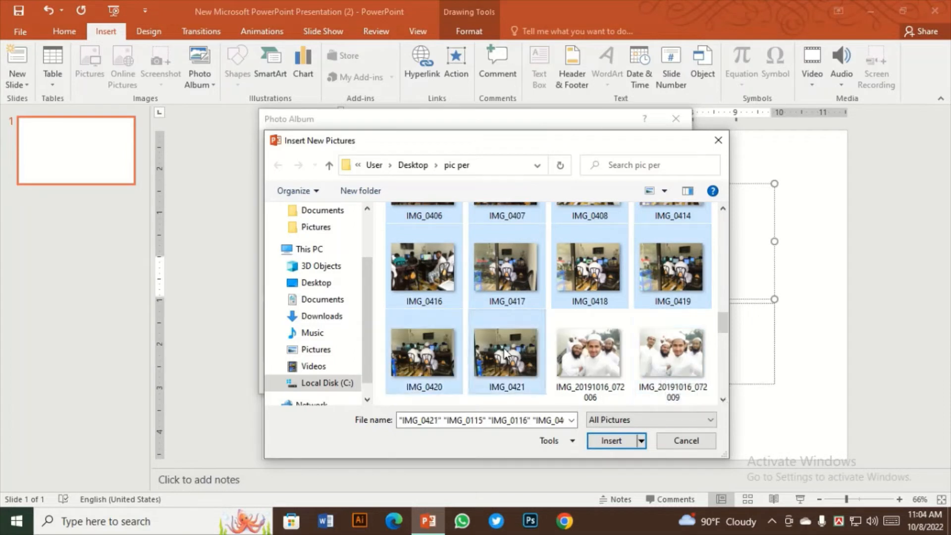
scroll(546, 346, up, 1)
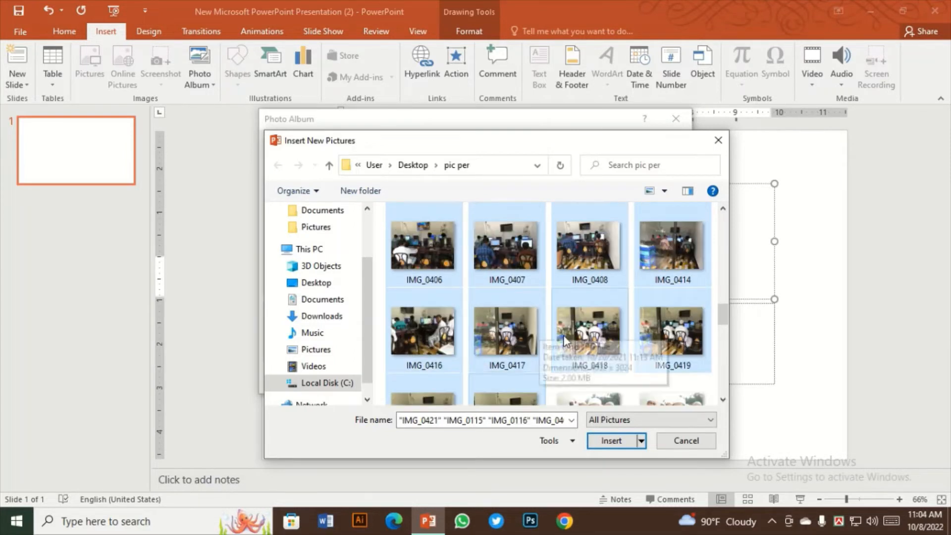
click(612, 441)
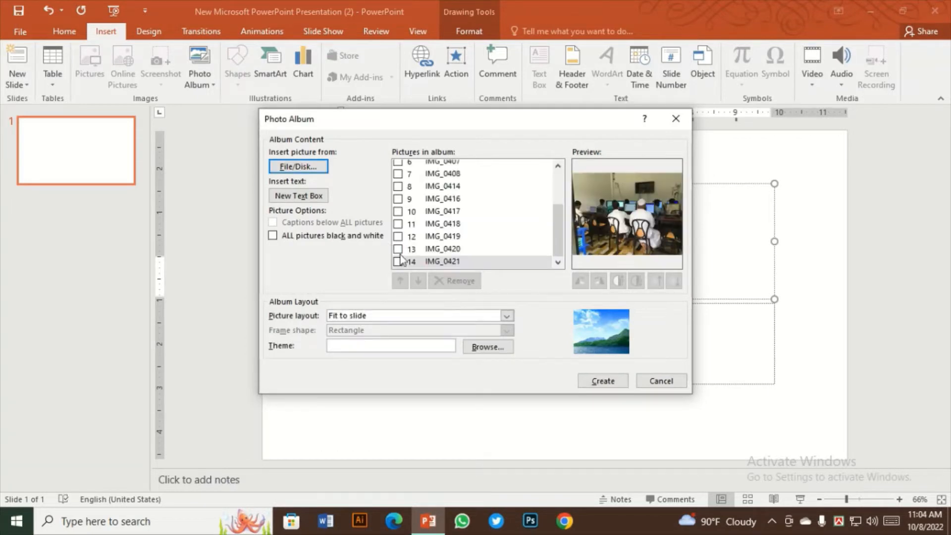
Tick the IMG_0115 picture at the start of the album's picture list and clear it again
scroll(438, 245, up, 2)
click(398, 166)
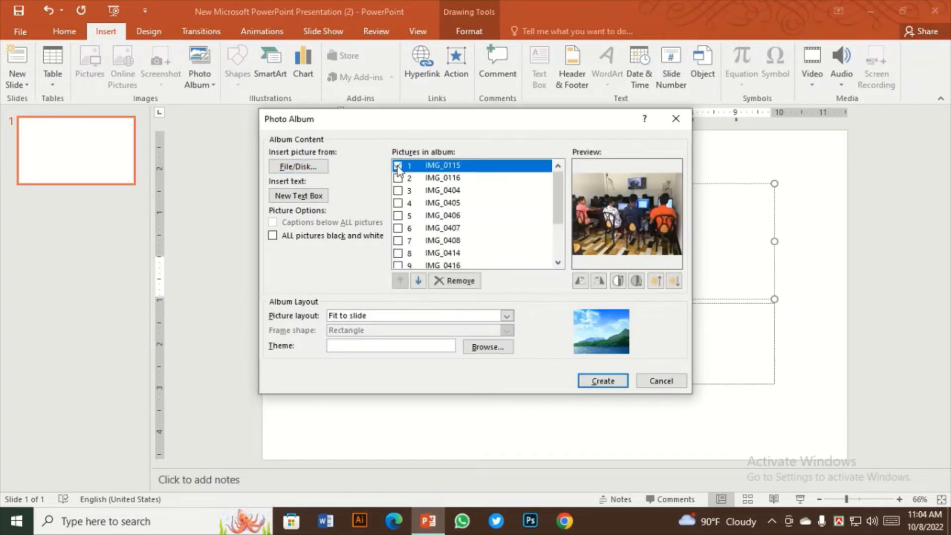
click(398, 167)
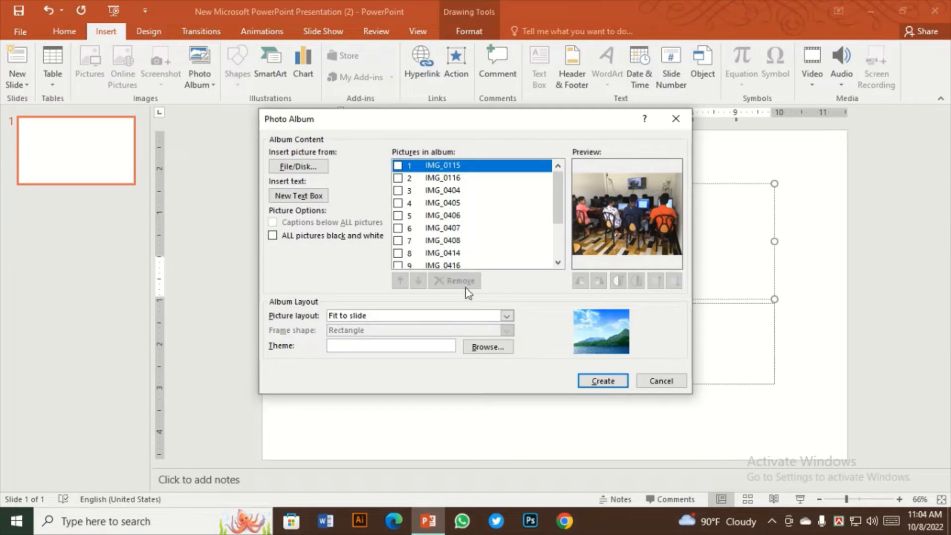
Try the 1 picture and 2 pictures layouts for the album, and return the picture layout to Fit to slide
click(507, 316)
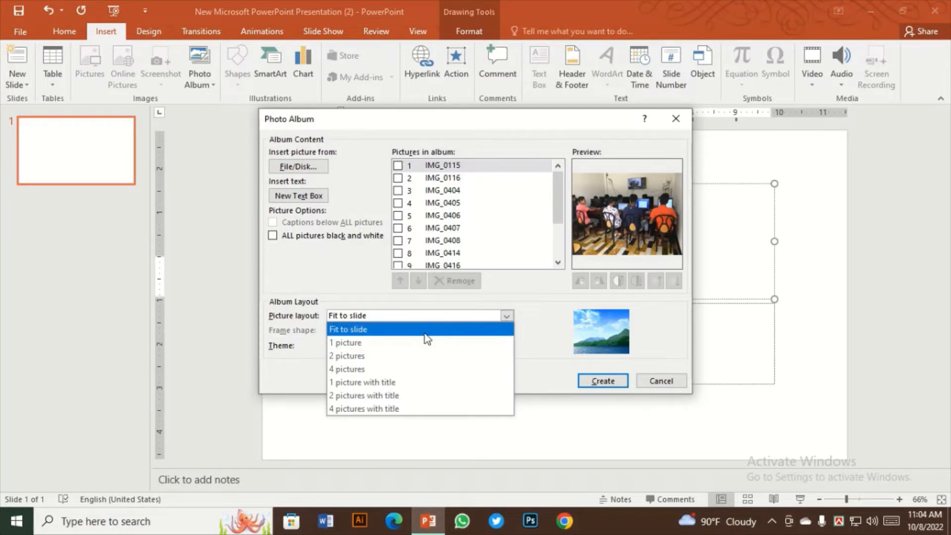
click(397, 343)
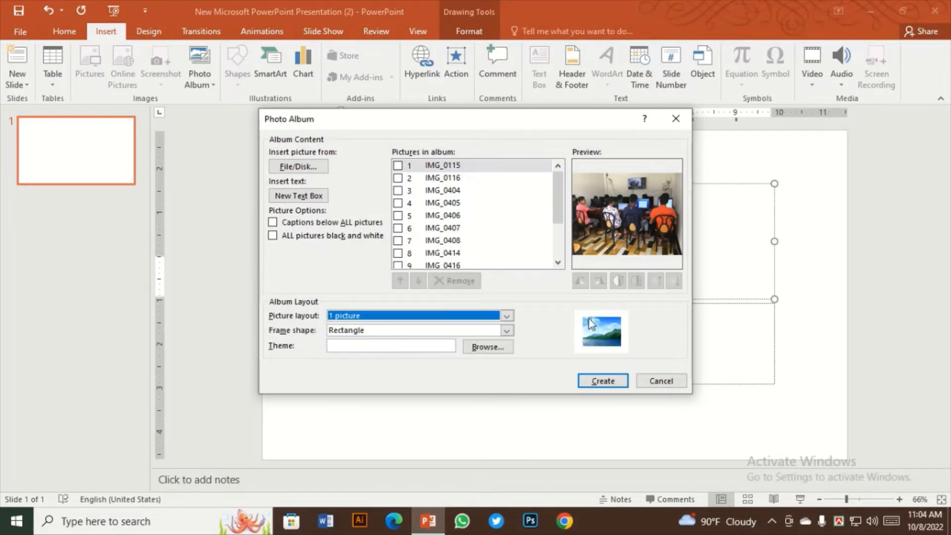
click(505, 319)
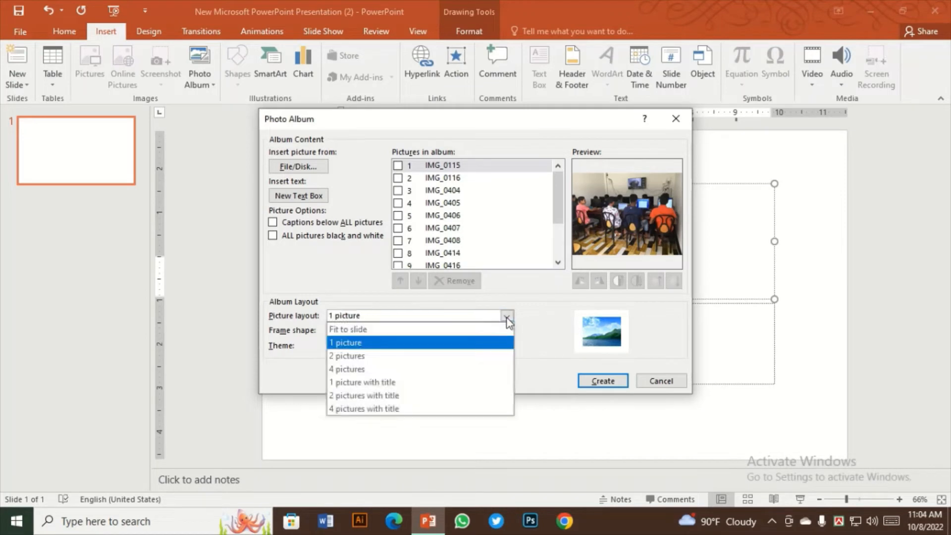
click(417, 356)
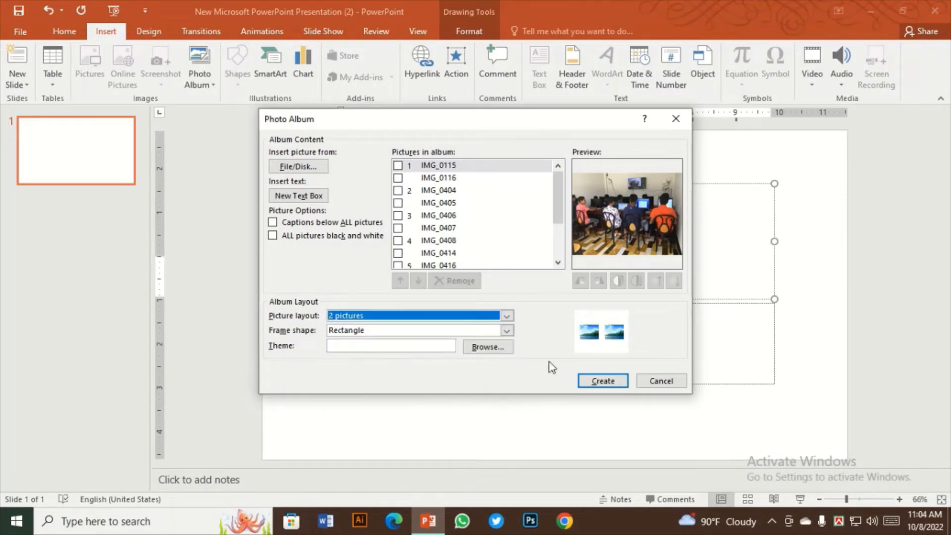
click(507, 315)
click(404, 331)
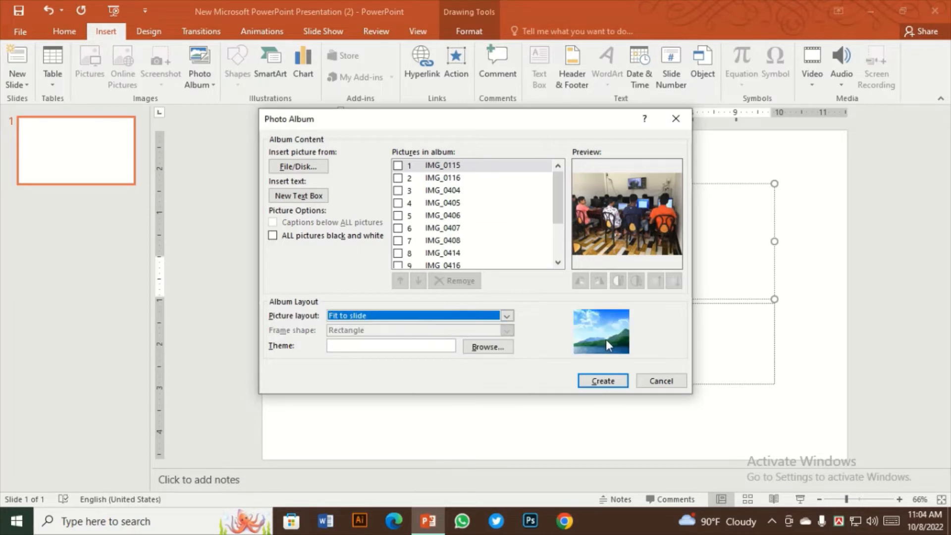
click(512, 316)
click(438, 341)
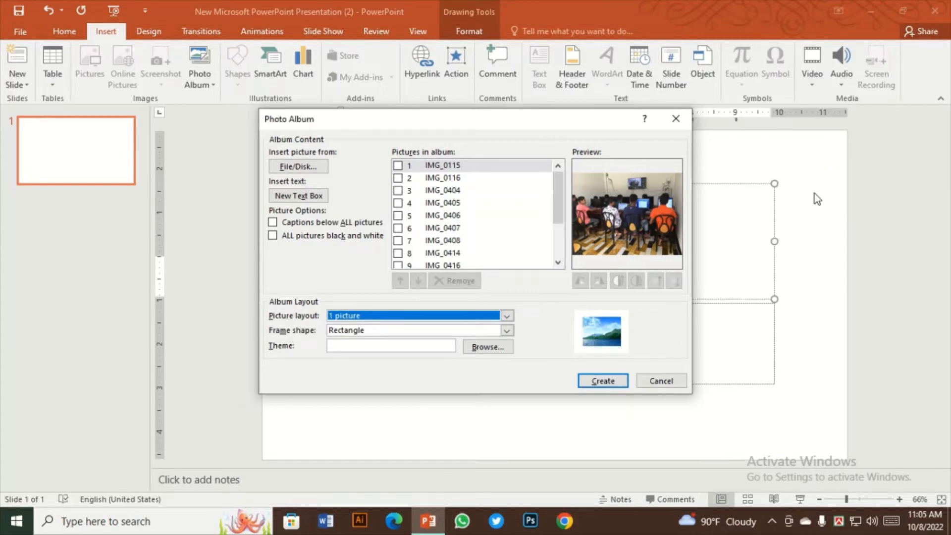
click(507, 315)
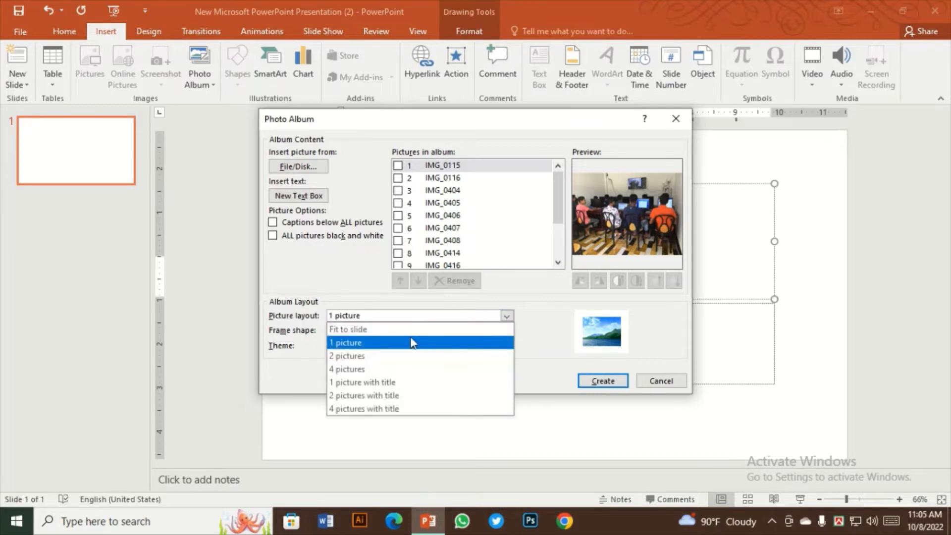
click(395, 329)
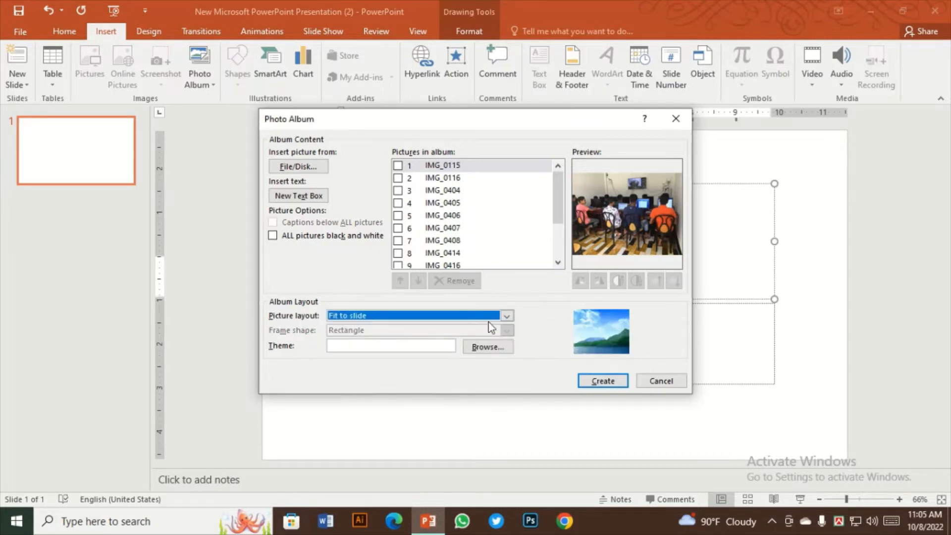
Try the 4 pictures and 1 picture with title layouts for the album
click(505, 317)
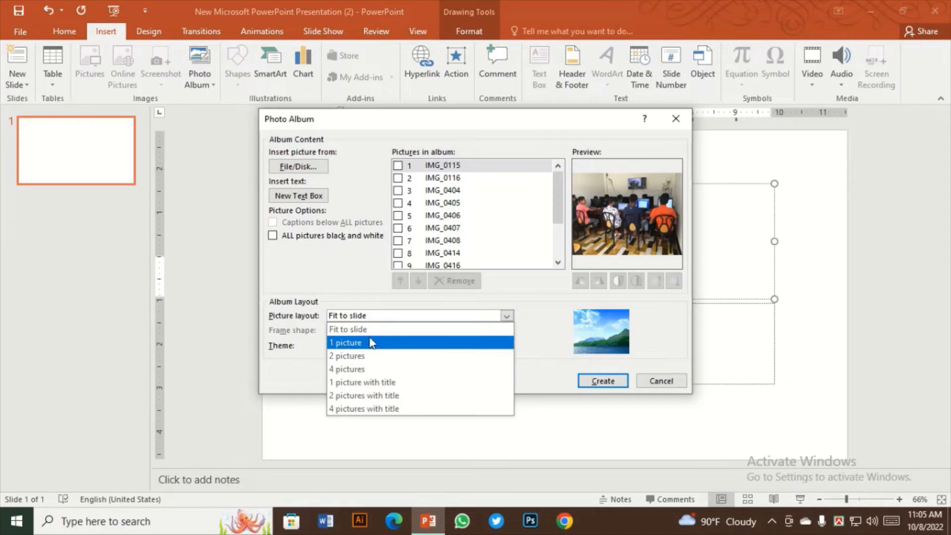
click(360, 370)
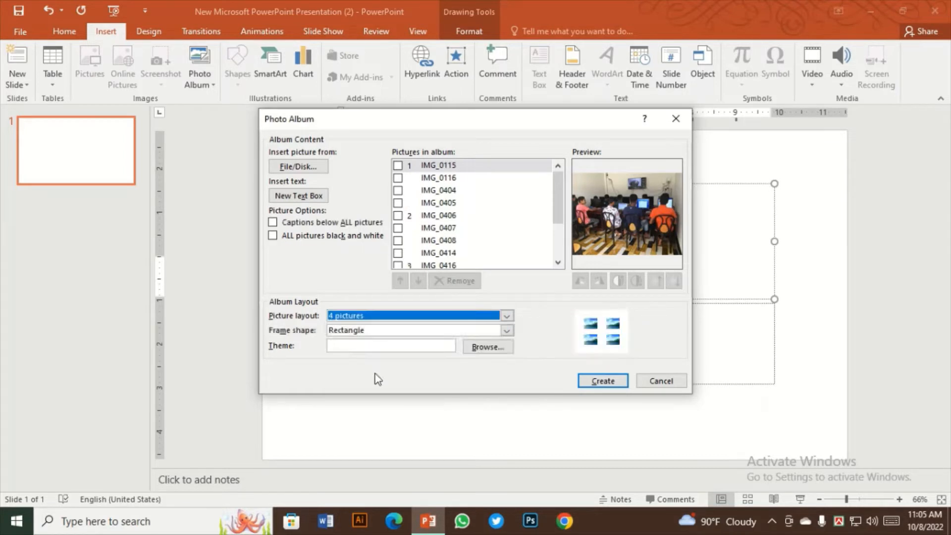
click(506, 316)
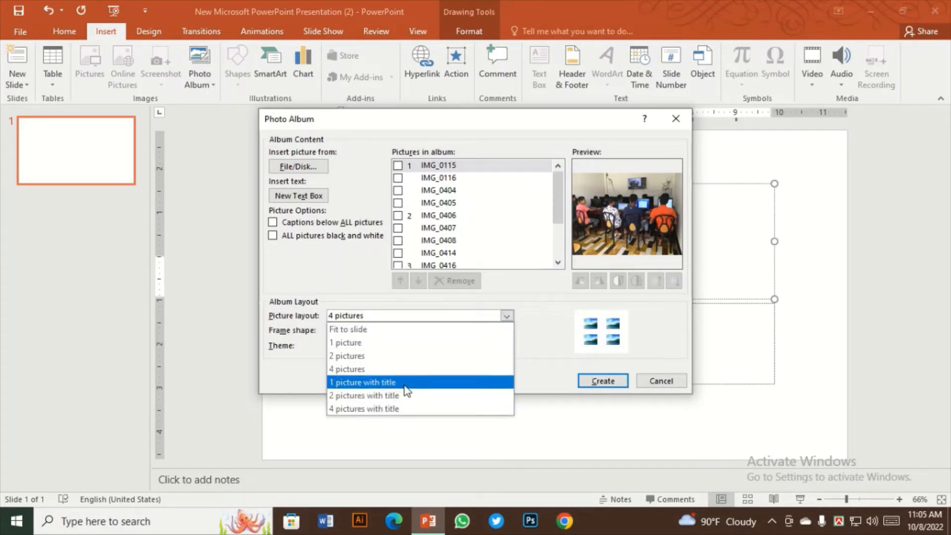
click(382, 384)
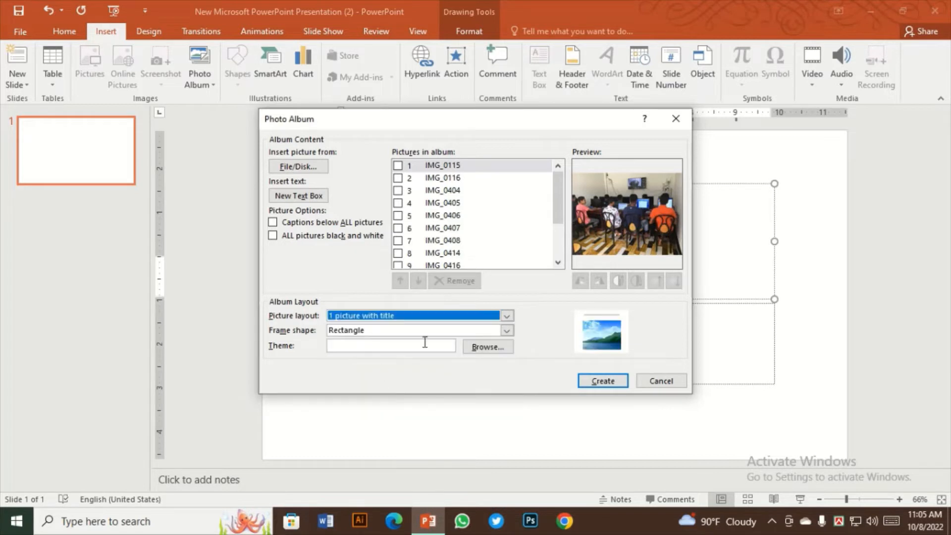
click(505, 316)
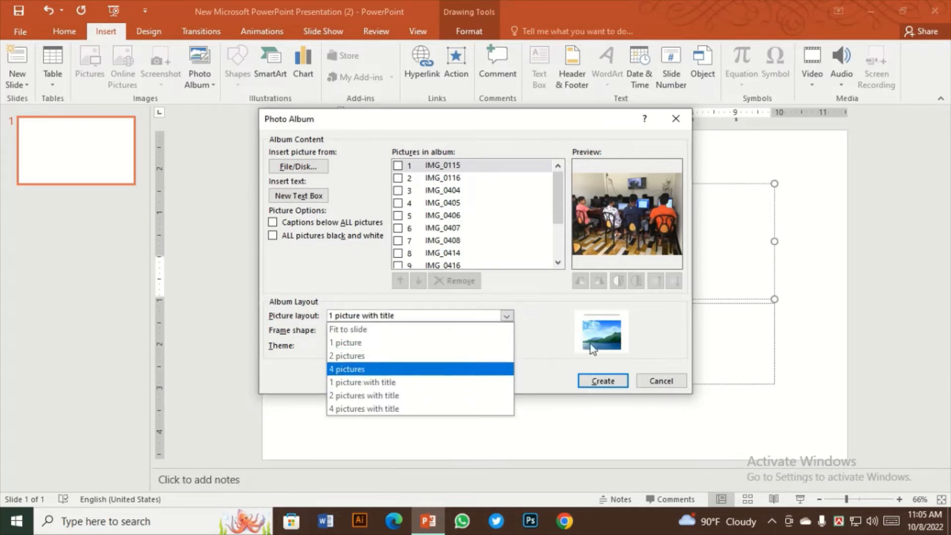
click(539, 328)
Set the album's picture layout to Fit to slide and create the photo album
click(506, 315)
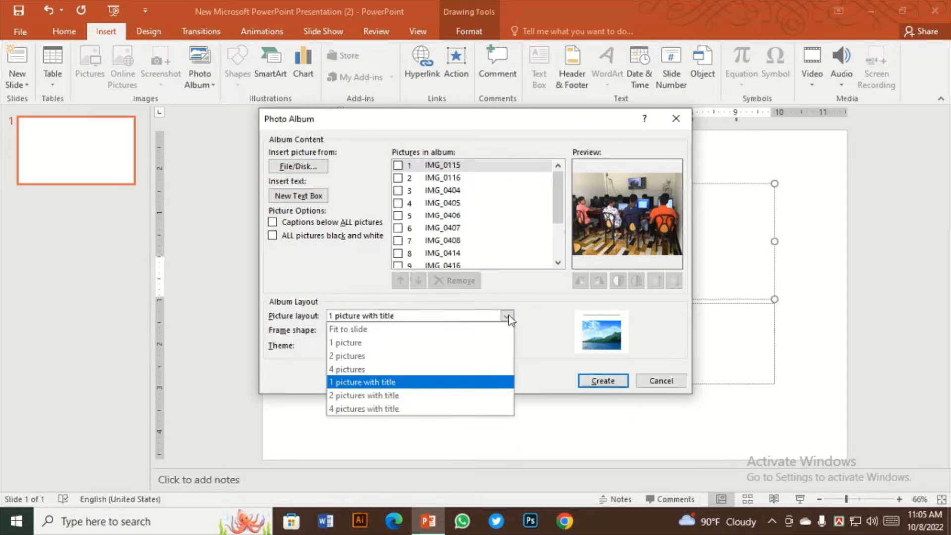
click(393, 329)
click(600, 382)
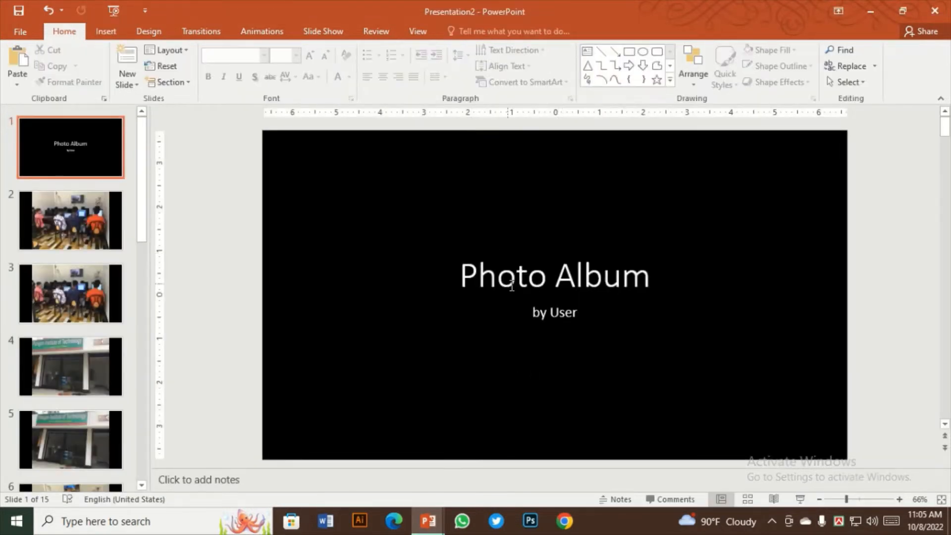
Open slide 2 of the album to examine how its picture fits the slide
click(92, 228)
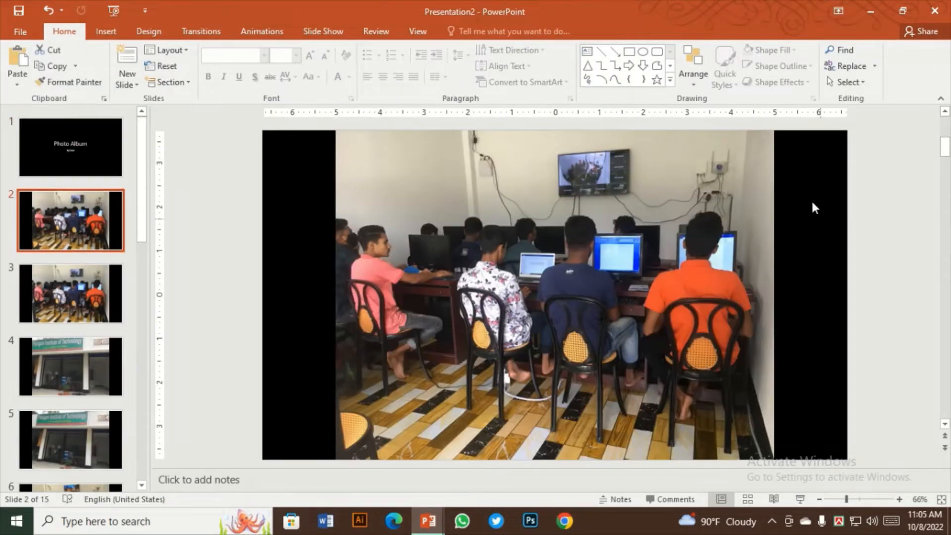
click(810, 243)
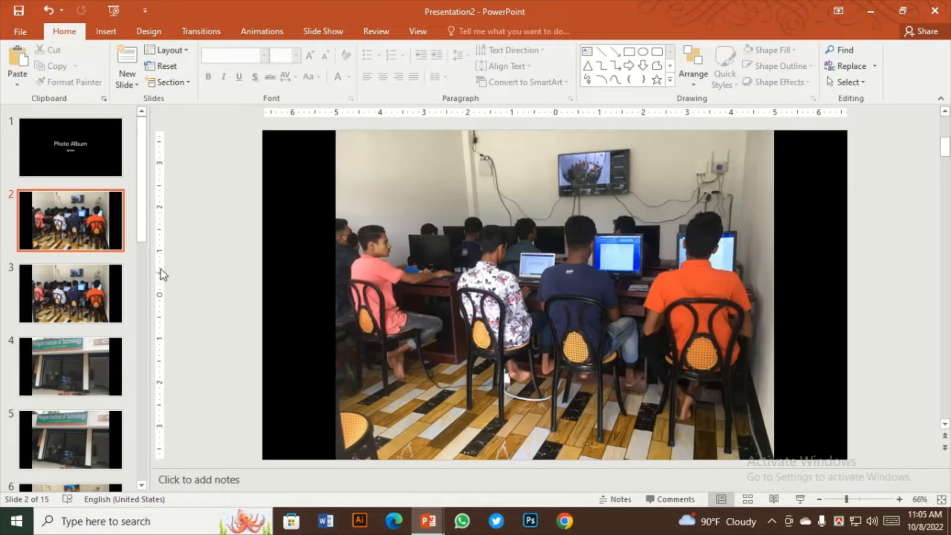
Undo the most recent picture insertions on the last slides of the album
key(ctrl+z)
key(ctrl+z)
key(ctrl+z)
key(ctrl+z)
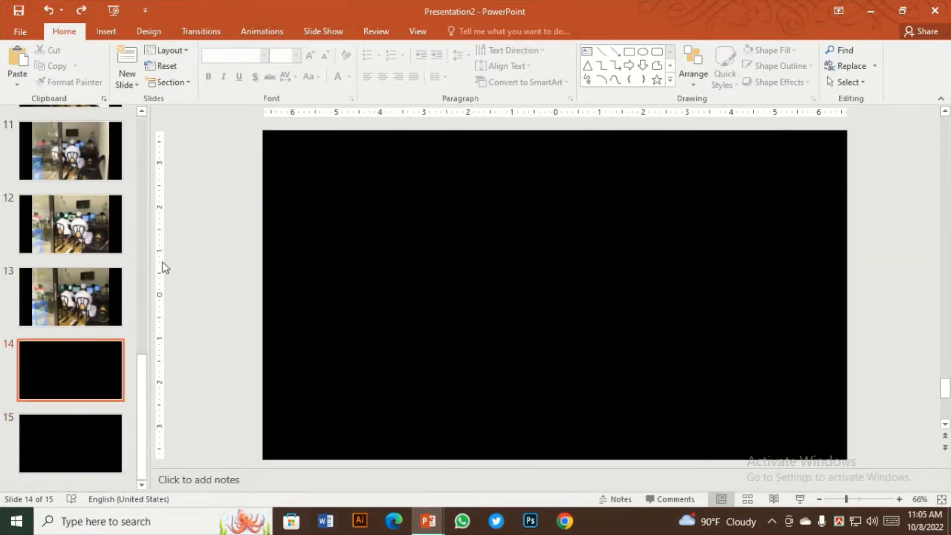
Close the Presentation2 photo album without saving its changes
scroll(432, 327, up, 8)
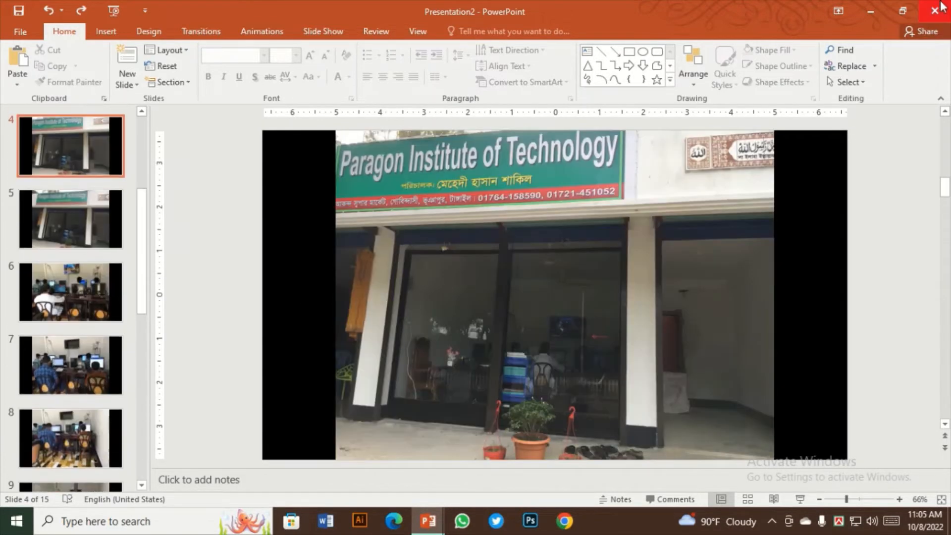
click(931, 10)
click(485, 276)
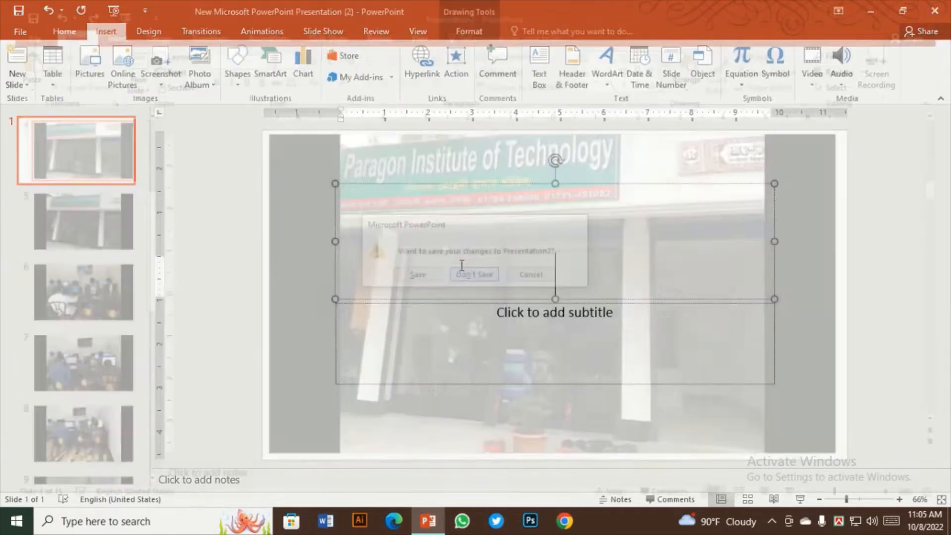
Start a new photo album and add the computer classroom photo, second in the pic per folder, from disk
click(199, 85)
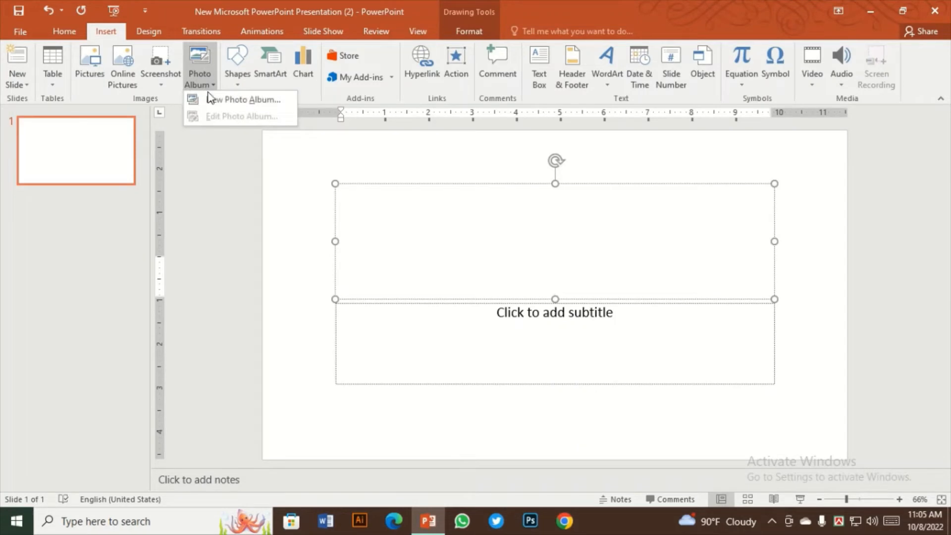
click(217, 98)
click(317, 165)
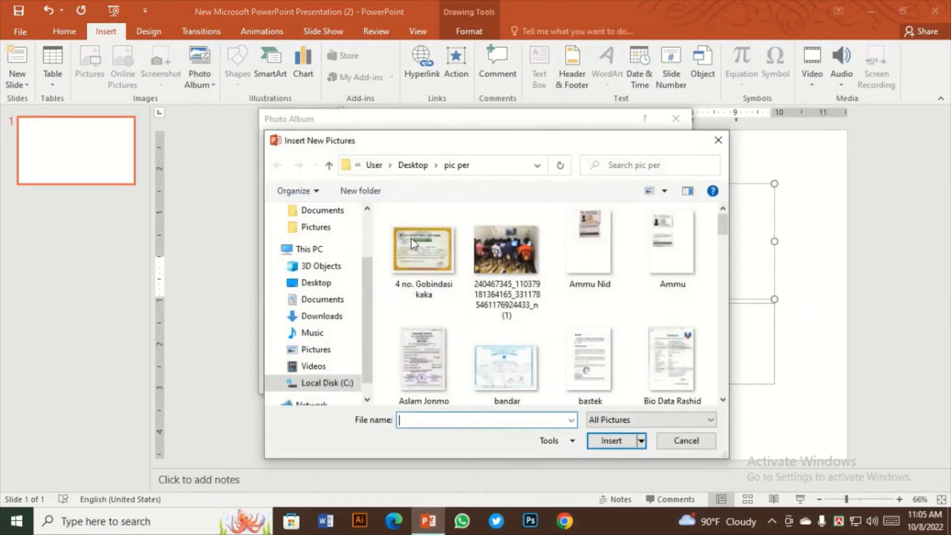
click(497, 252)
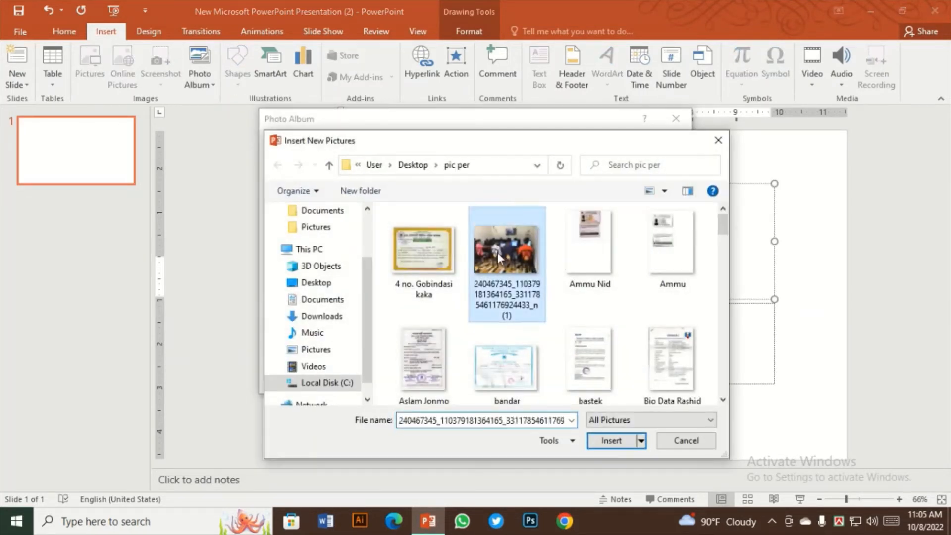
click(612, 442)
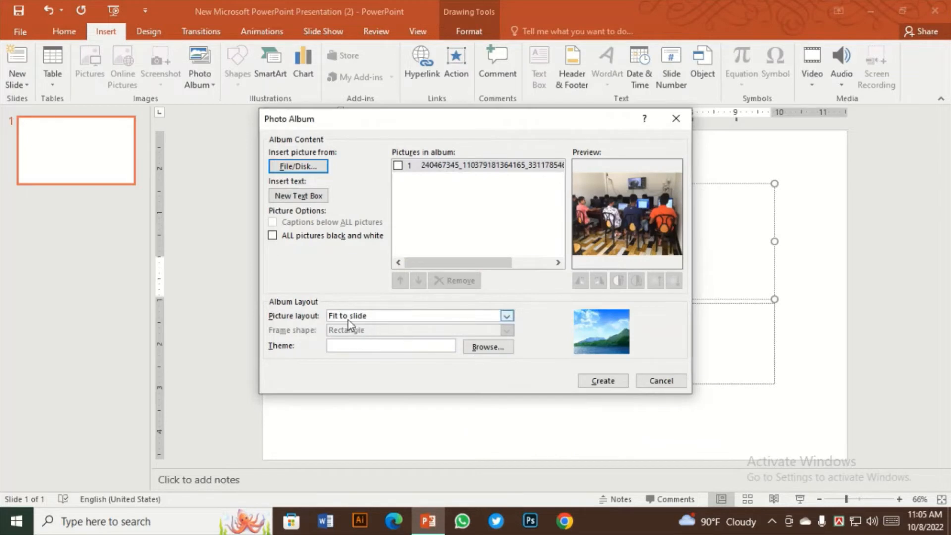
Create the one-picture album with the Fit to slide layout and open slide 2 to examine its picture
click(507, 316)
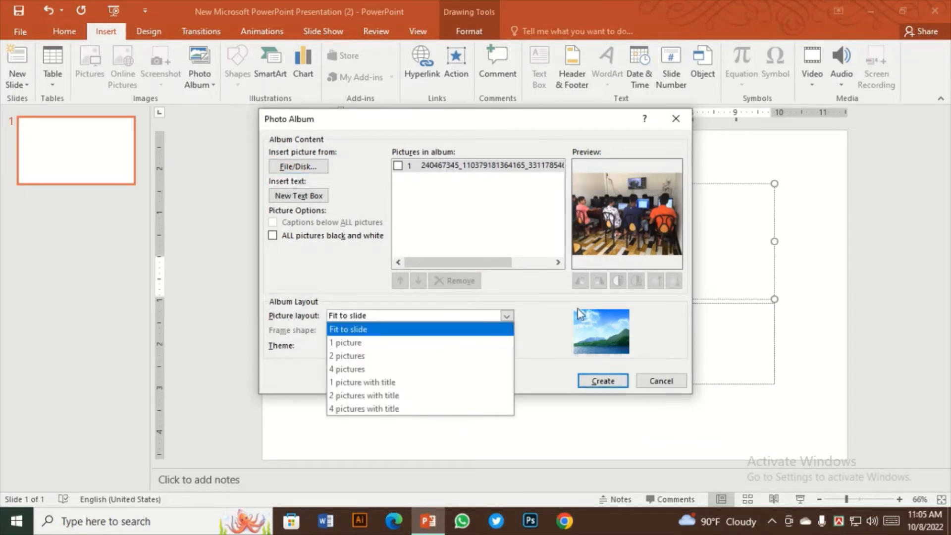
click(507, 317)
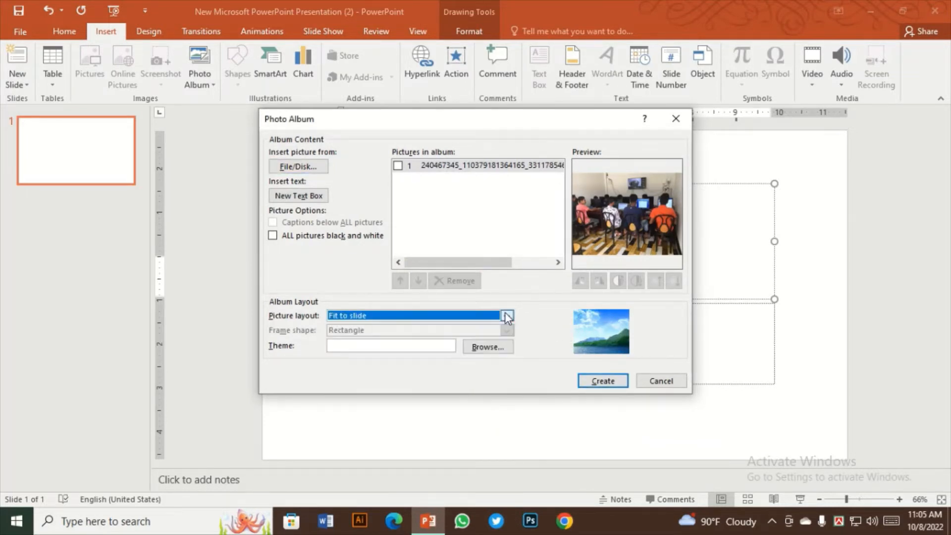
click(601, 381)
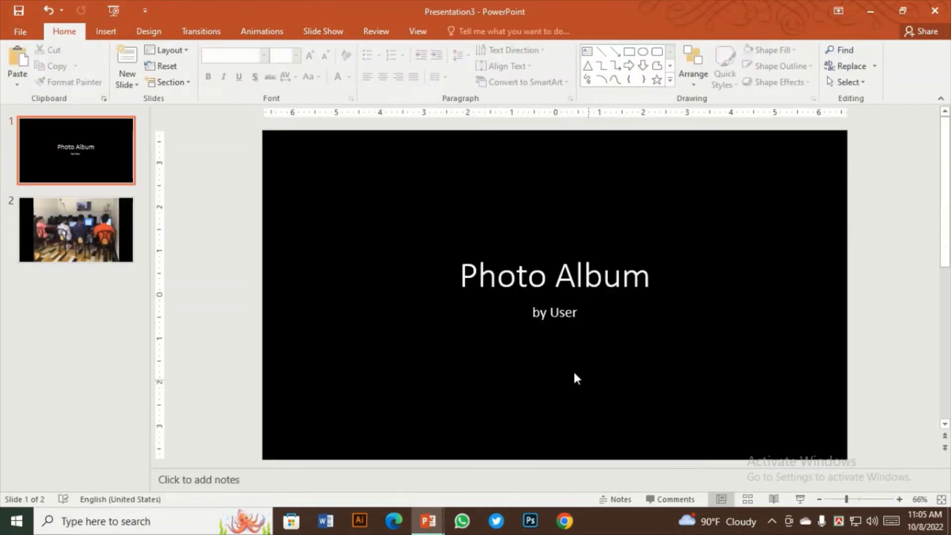
click(91, 206)
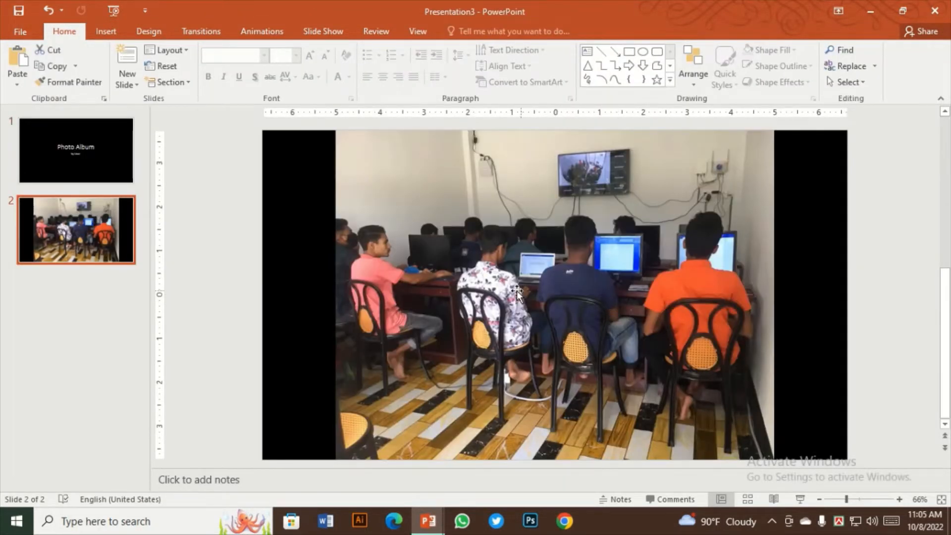
Start another new photo album and add IMG_0406, IMG_0407, IMG_0408 and IMG_0414 from the pic per folder
click(114, 34)
click(212, 89)
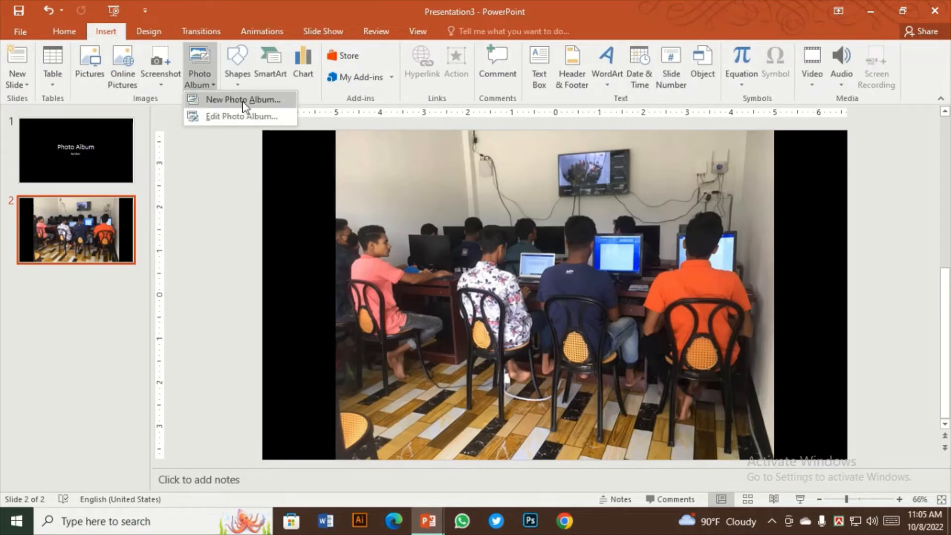
click(241, 99)
click(298, 167)
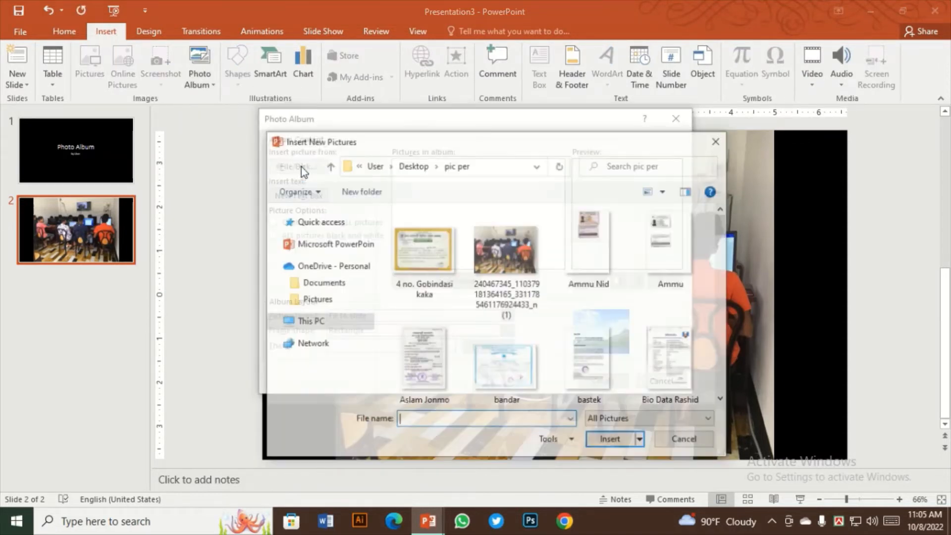
click(499, 311)
scroll(500, 346, down, 10)
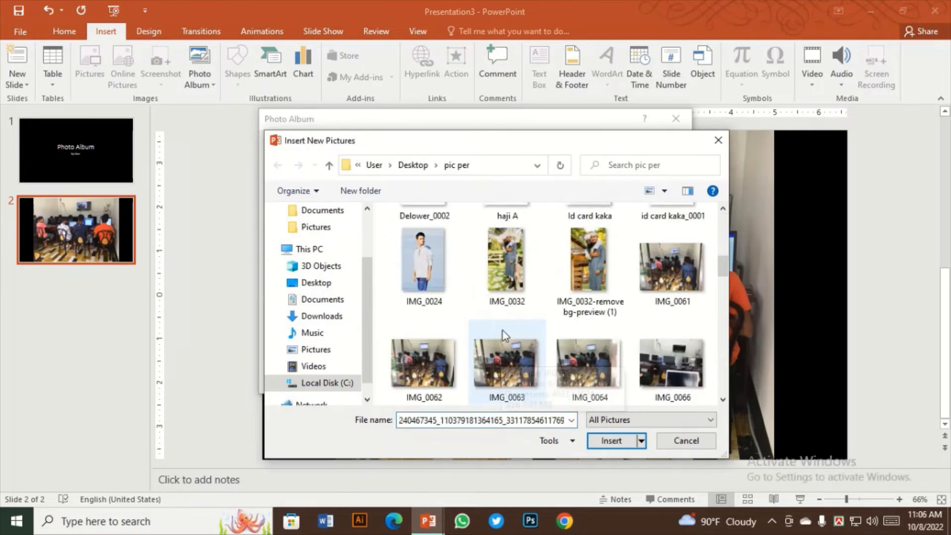
click(423, 284)
ctrl+click(682, 294)
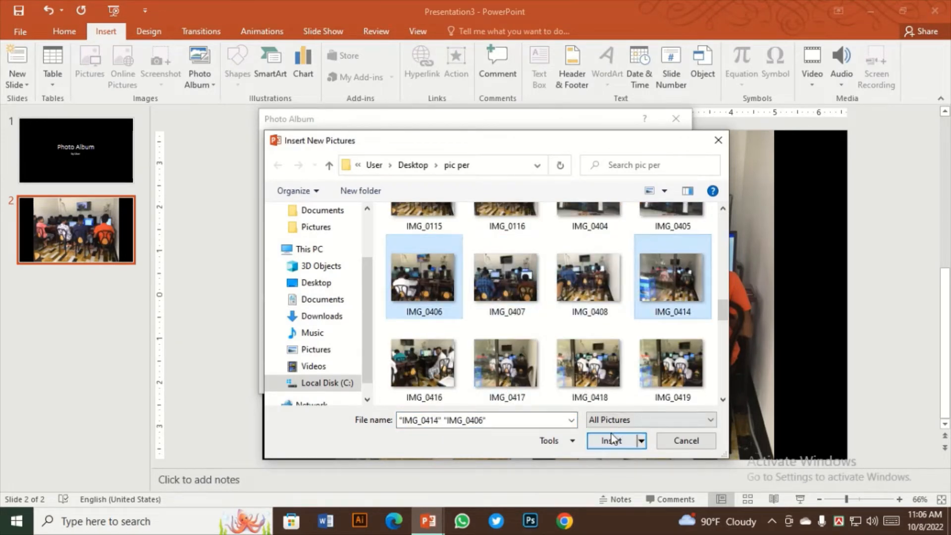
ctrl+click(589, 277)
ctrl+click(505, 278)
click(614, 440)
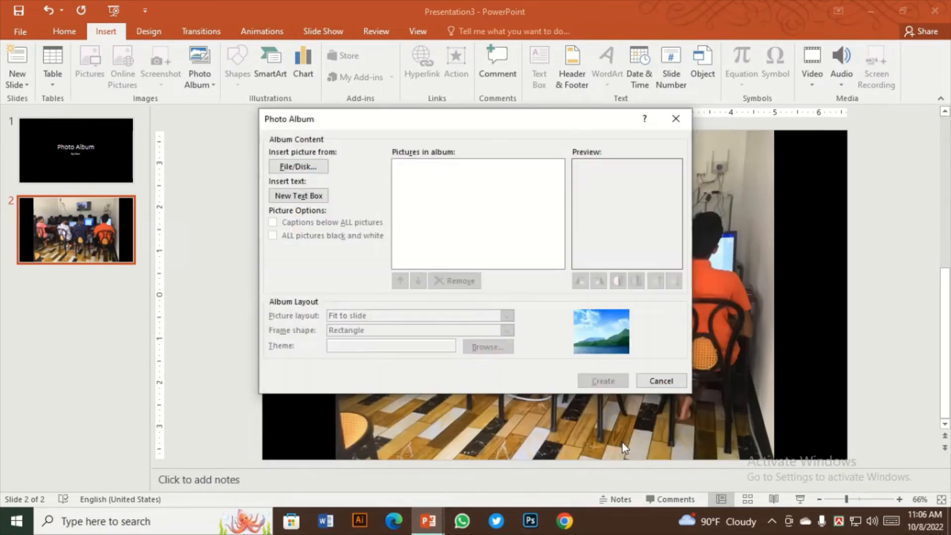
Set the four-photo album's picture layout to 1 picture
click(504, 315)
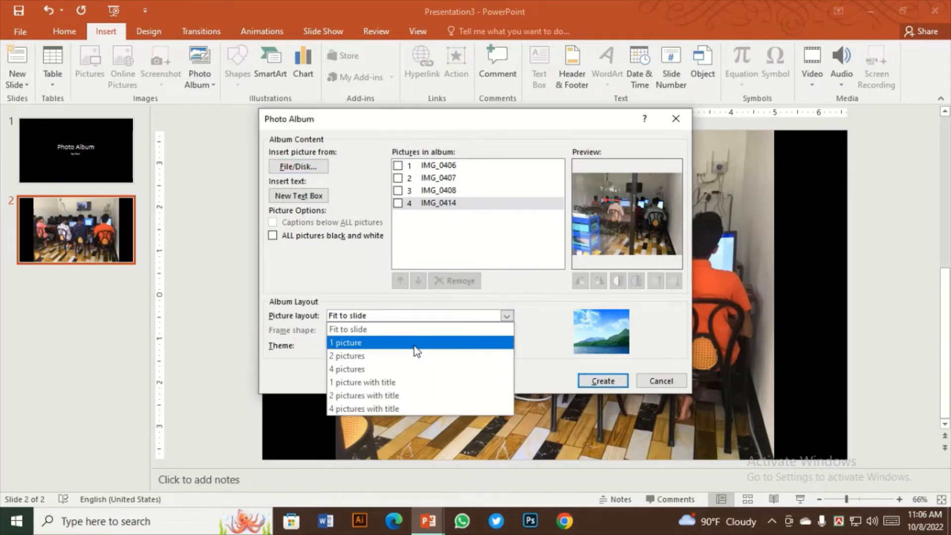
click(391, 343)
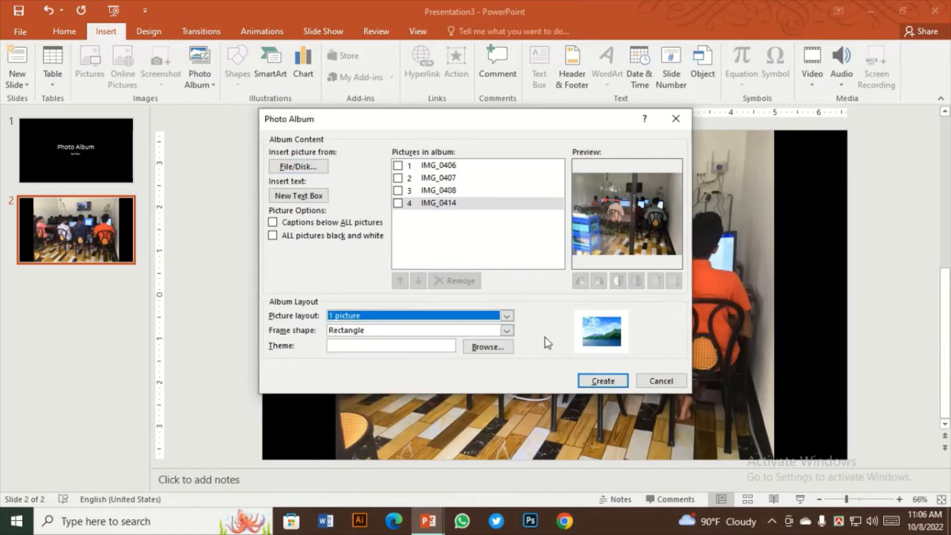
click(506, 315)
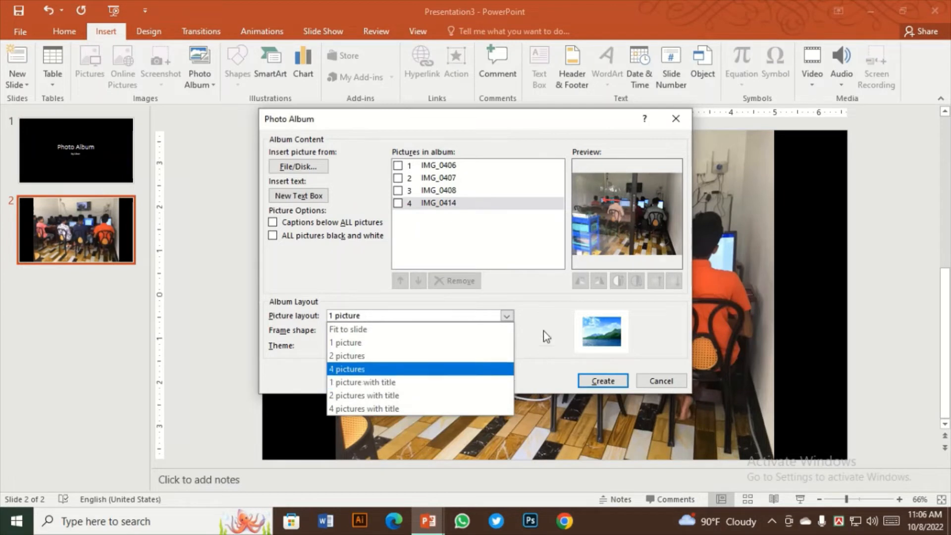
click(347, 342)
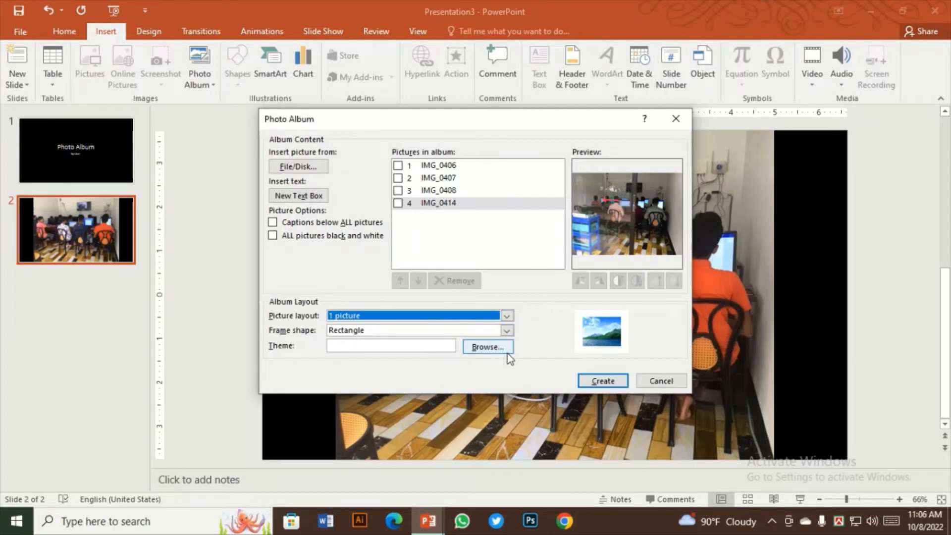
Try the Rounded Rectangle frame shape for the album's pictures
click(506, 330)
click(505, 332)
click(505, 331)
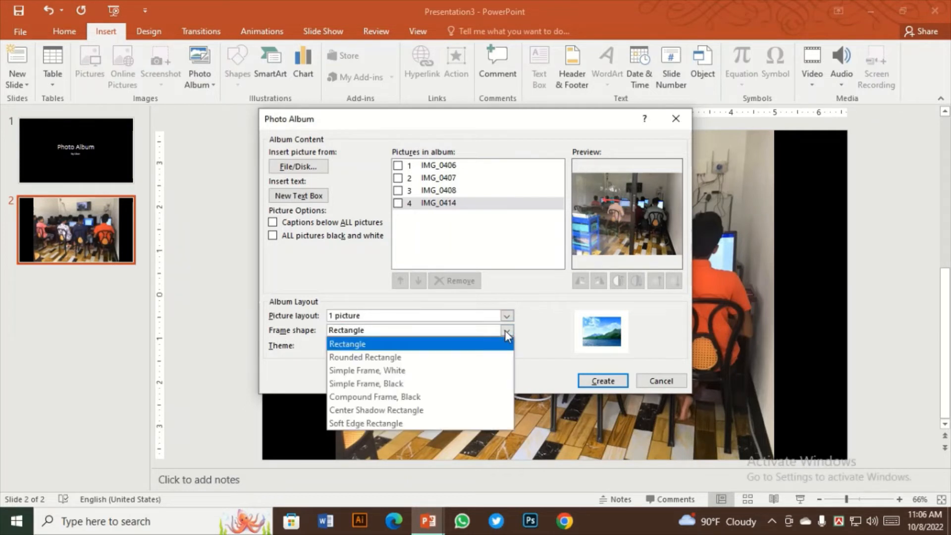
click(387, 362)
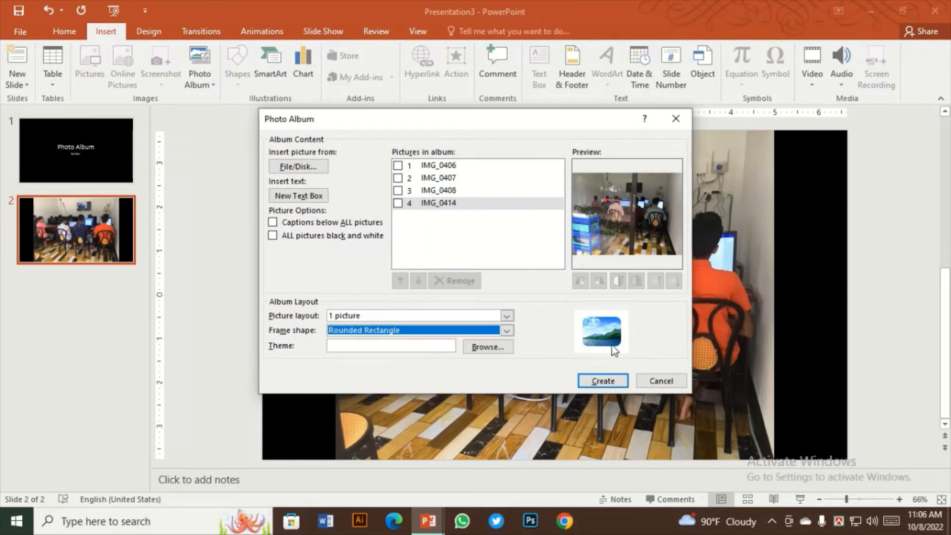
Set the album's frame shape to Simple Frame, White and create the photo album
click(507, 331)
click(402, 375)
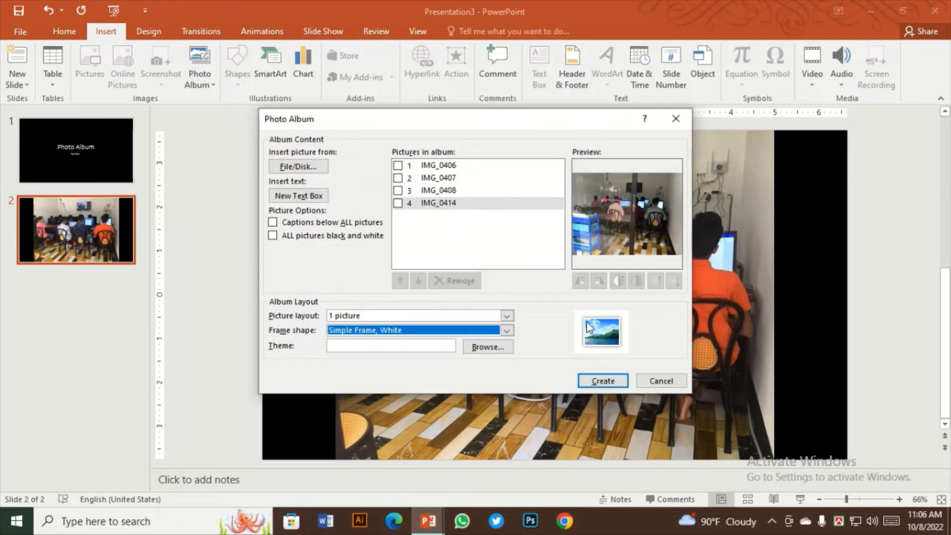
click(506, 330)
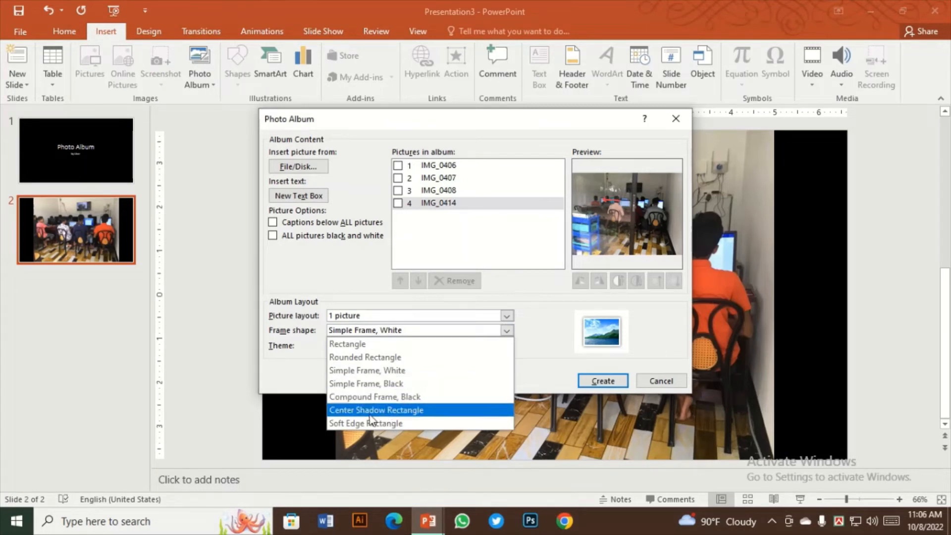
click(372, 370)
click(622, 379)
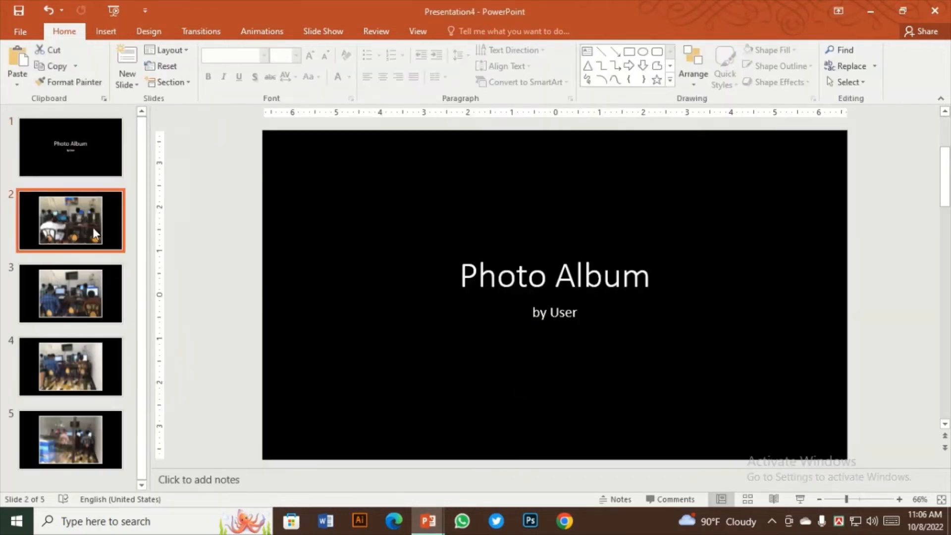
Open slide 2 of the new album, select its framed picture and nudge it slightly right and down
click(93, 227)
click(609, 257)
click(747, 182)
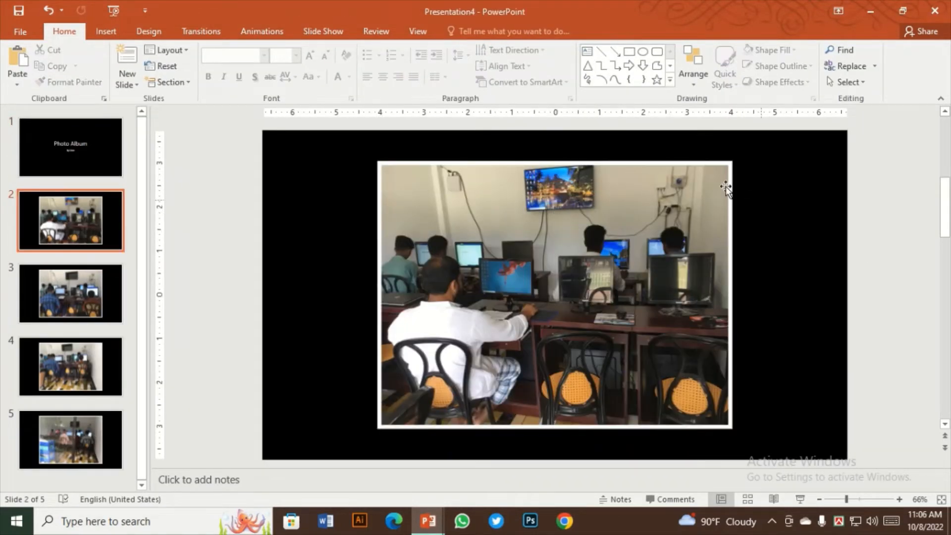
click(726, 222)
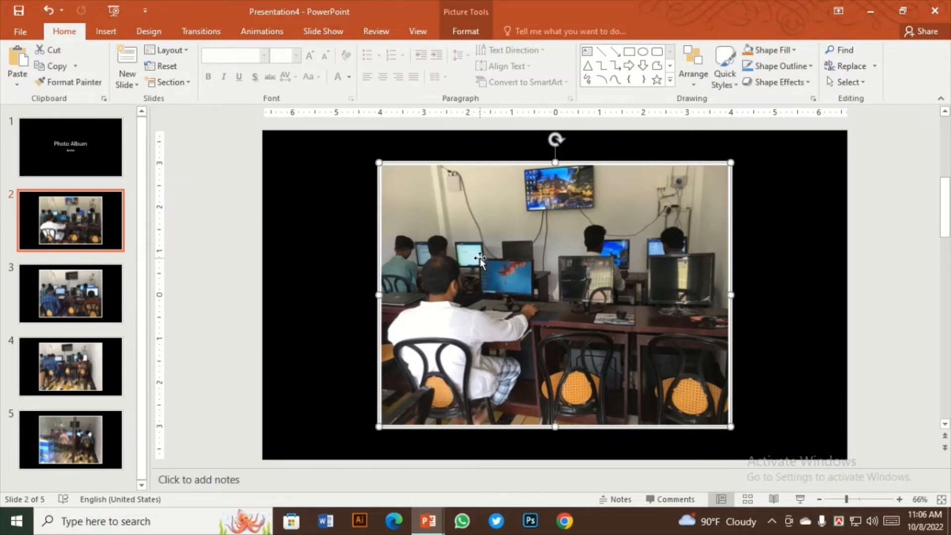
click(468, 28)
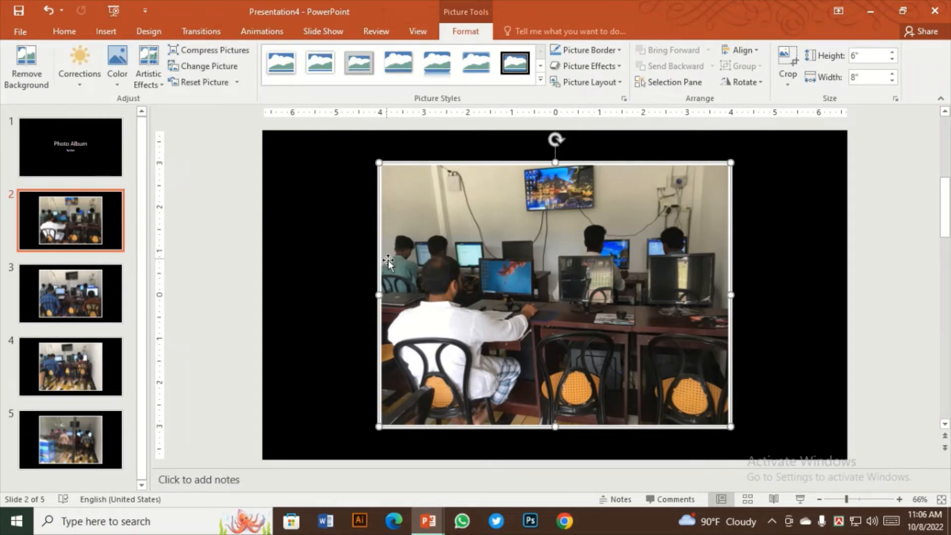
drag(530, 287, 532, 287)
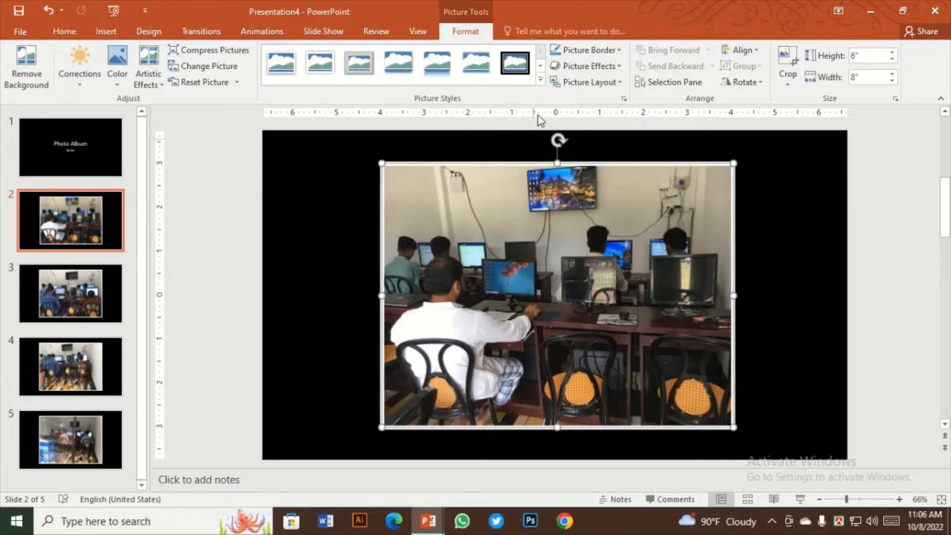
Preview picture styles, border colors and preset picture effects on slide 2's picture without applying any
click(540, 79)
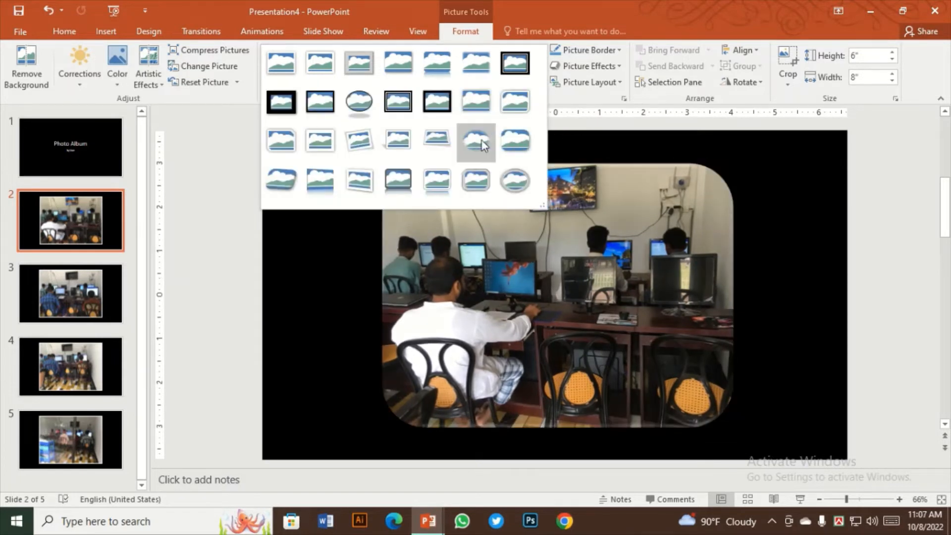
click(610, 50)
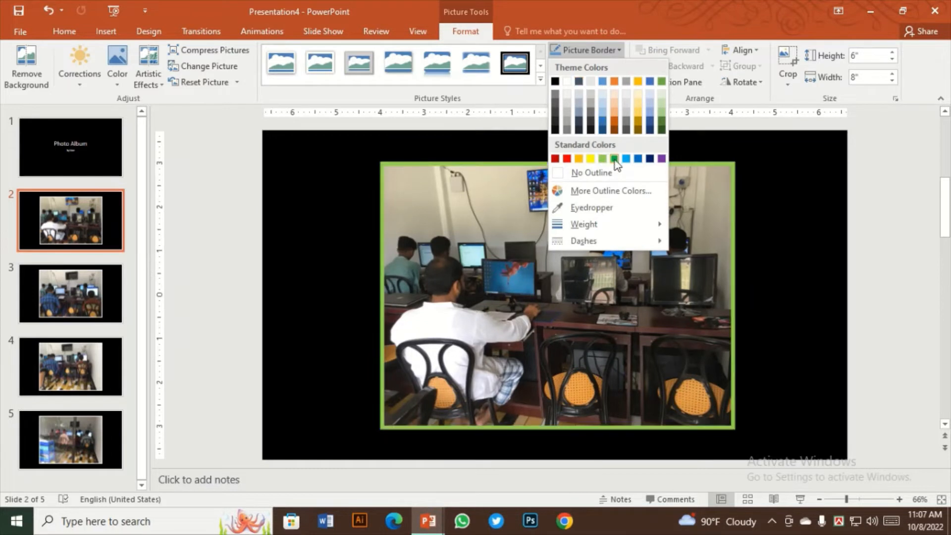
click(598, 45)
click(600, 66)
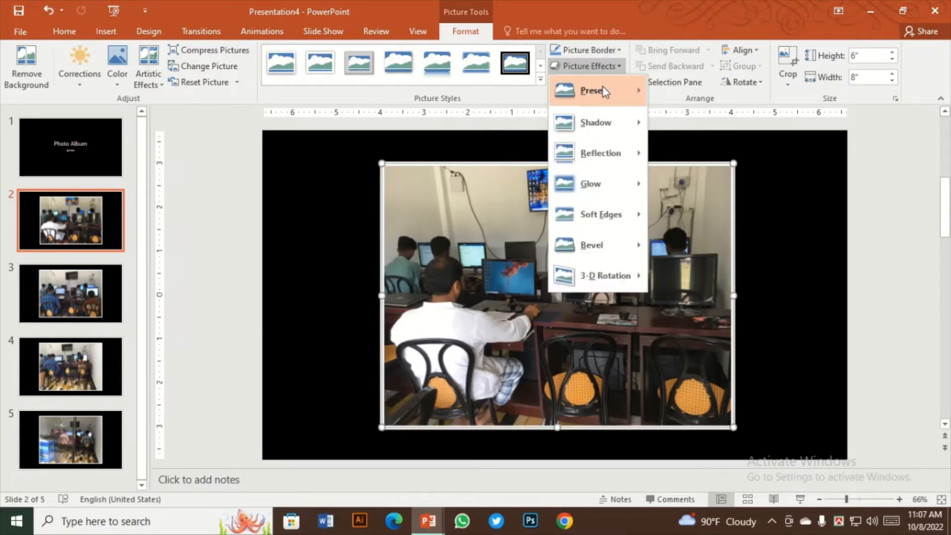
mouse_move(597, 89)
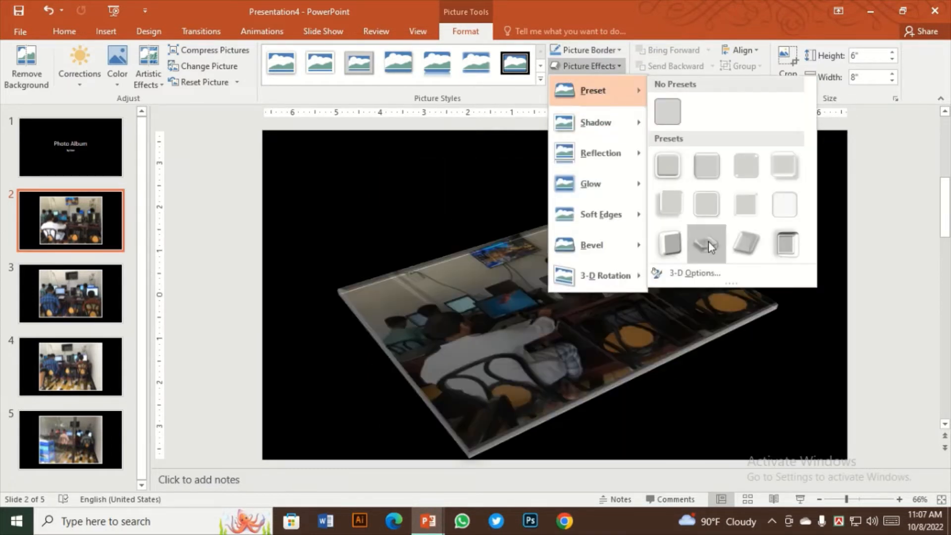
click(492, 288)
click(339, 264)
click(479, 257)
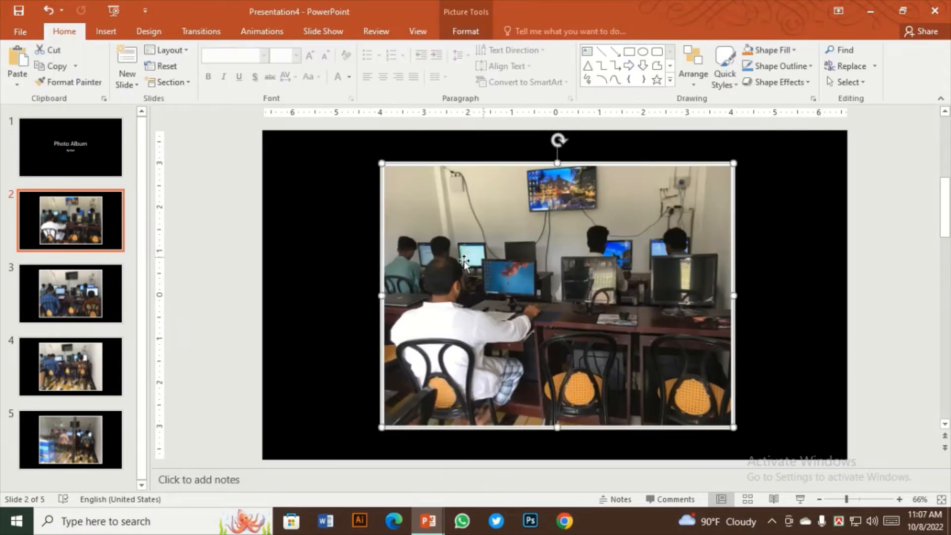
Switch between the album's title slide and slide 2 to compare them, ending with slide 2's picture selected
click(101, 158)
click(113, 210)
click(91, 156)
click(84, 211)
click(88, 160)
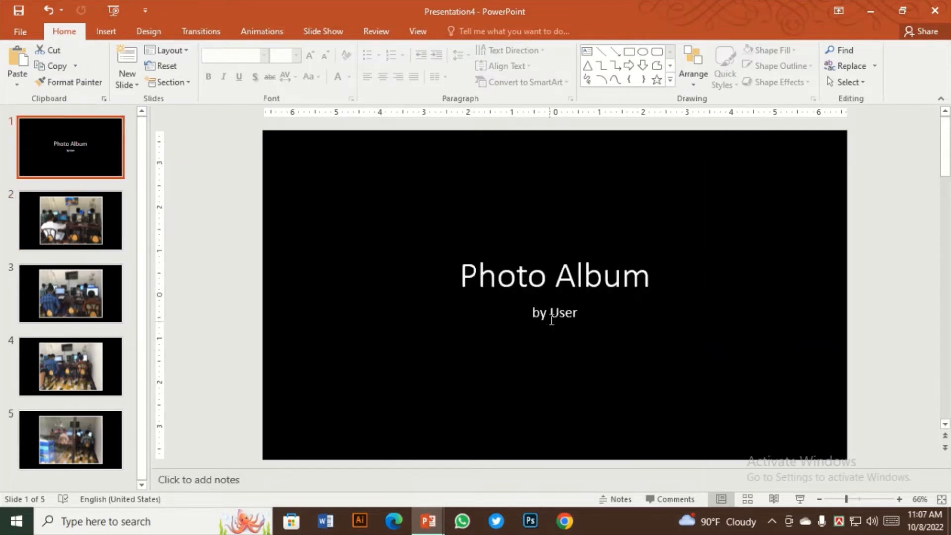
click(74, 215)
click(524, 323)
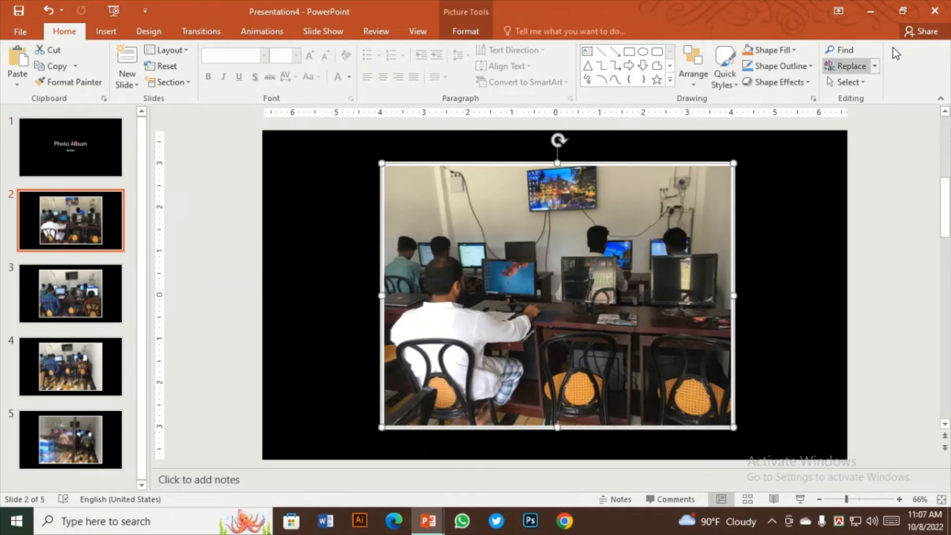
Close the two open photo album presentations without saving them
click(934, 11)
click(474, 276)
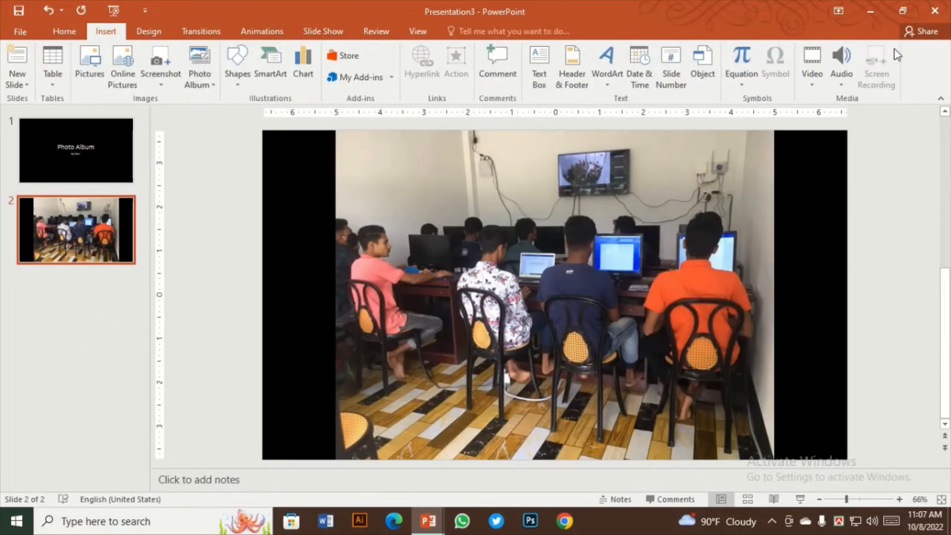
click(930, 13)
click(474, 276)
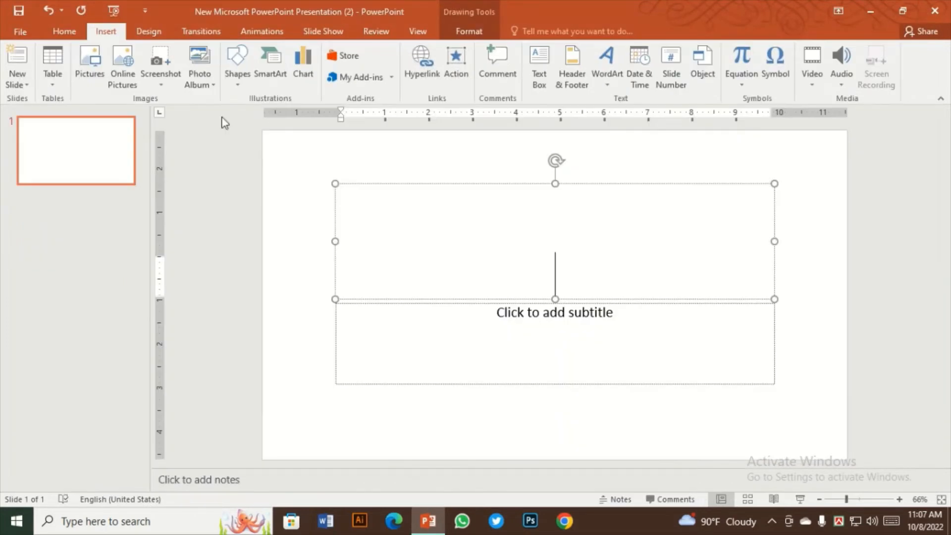
Start a new photo album and add pictures IMG_0416 through IMG_0421 from the pic per folder
click(200, 85)
click(215, 99)
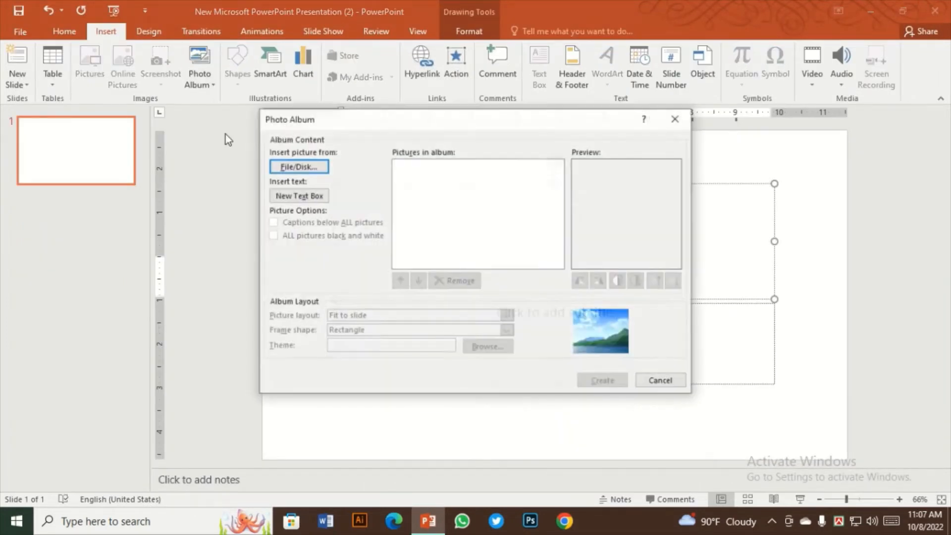
click(300, 163)
scroll(470, 297, down, 6)
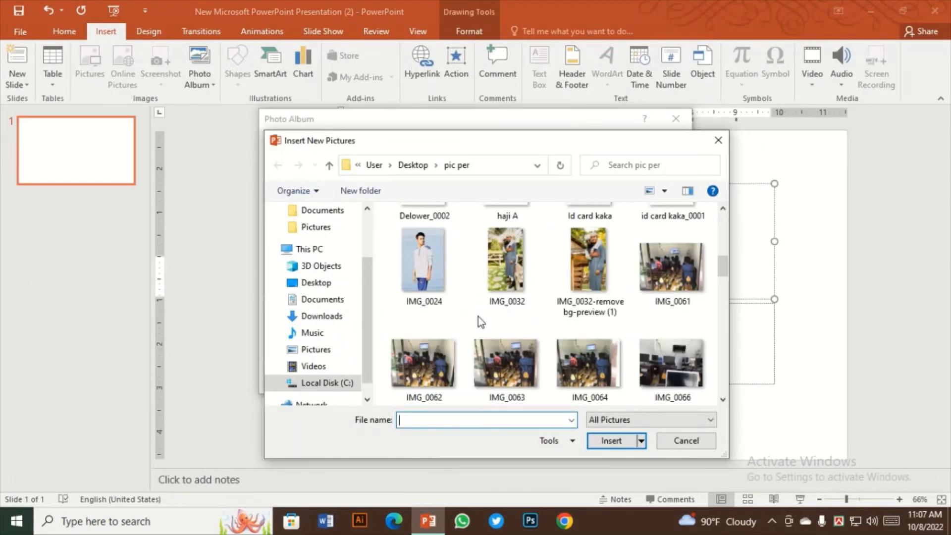
scroll(482, 309, down, 5)
click(436, 278)
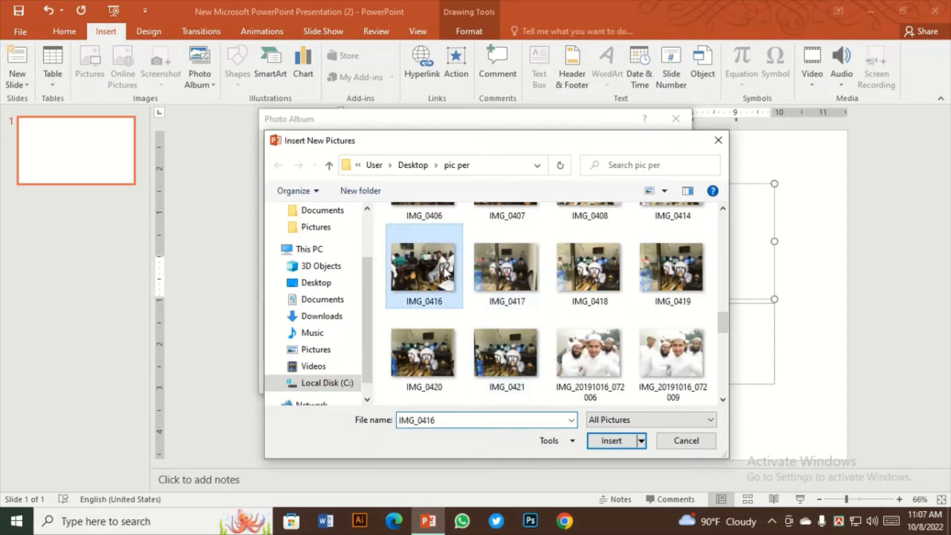
ctrl+click(522, 280)
ctrl+click(589, 270)
ctrl+click(670, 270)
ctrl+click(424, 354)
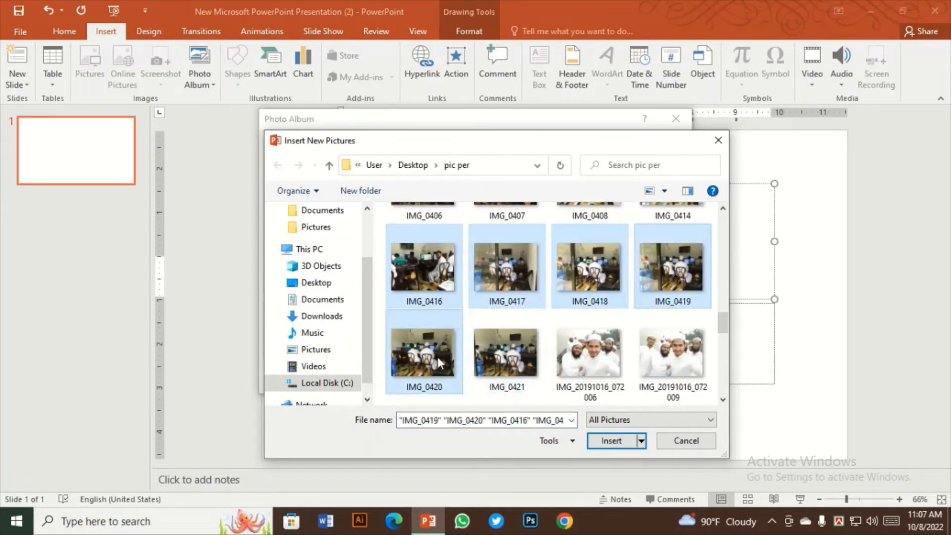
ctrl+click(515, 366)
click(624, 441)
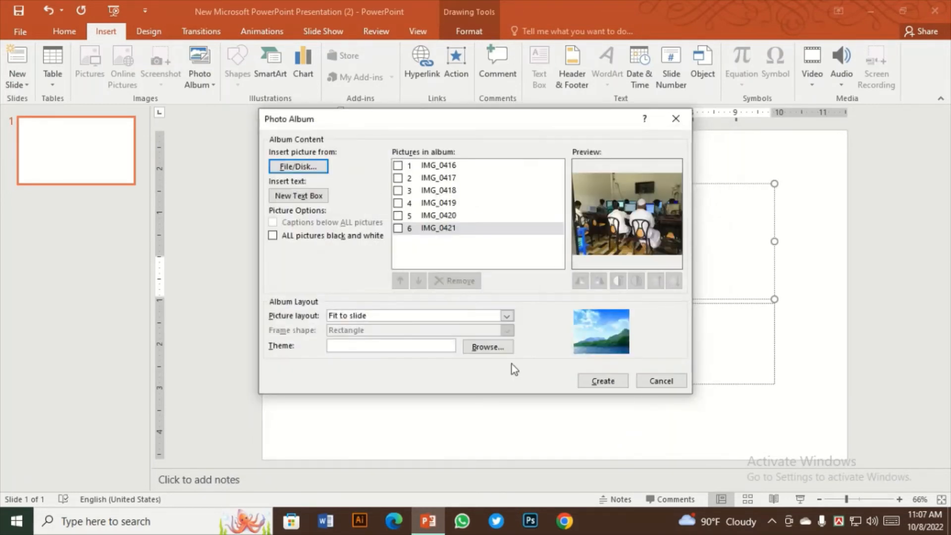
Select IMG_0416 in the album's picture list and rotate it clockwise through a full turn
click(399, 167)
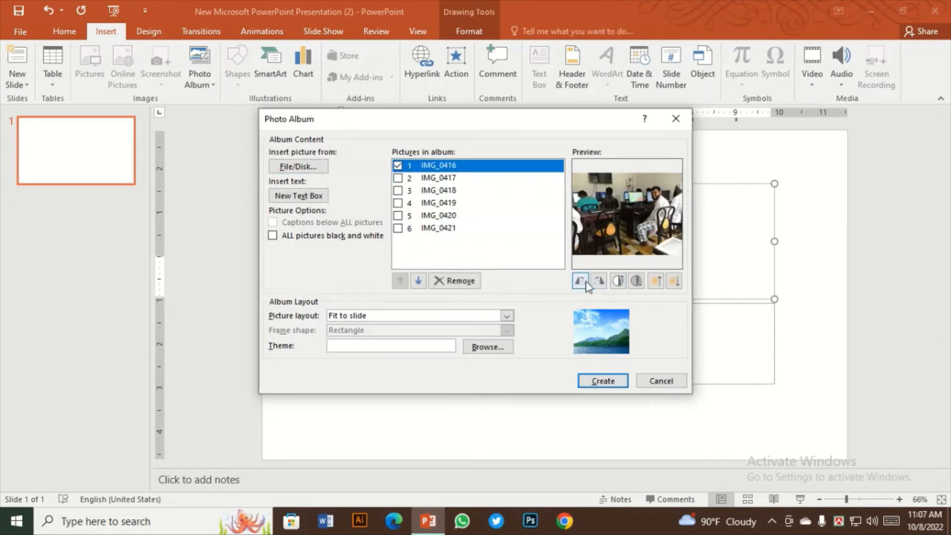
click(598, 281)
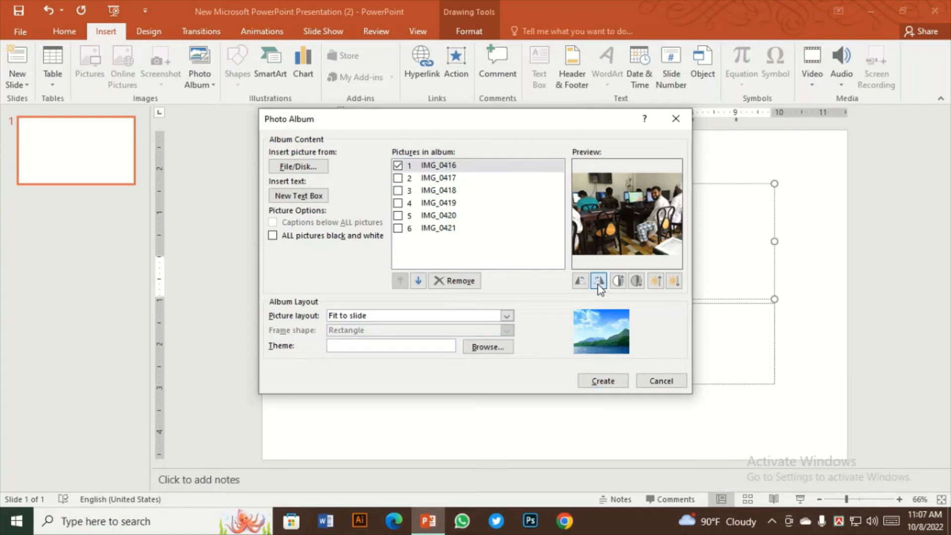
click(599, 282)
click(598, 282)
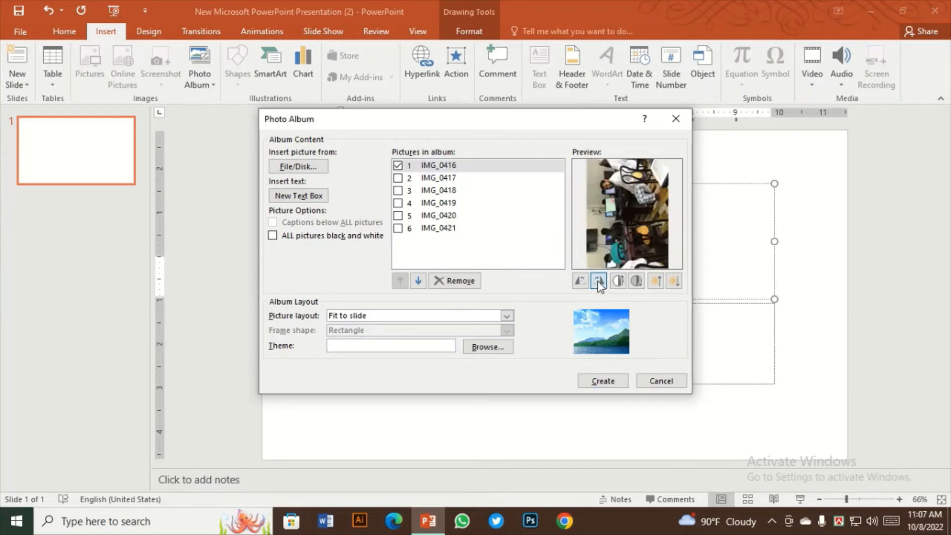
click(598, 281)
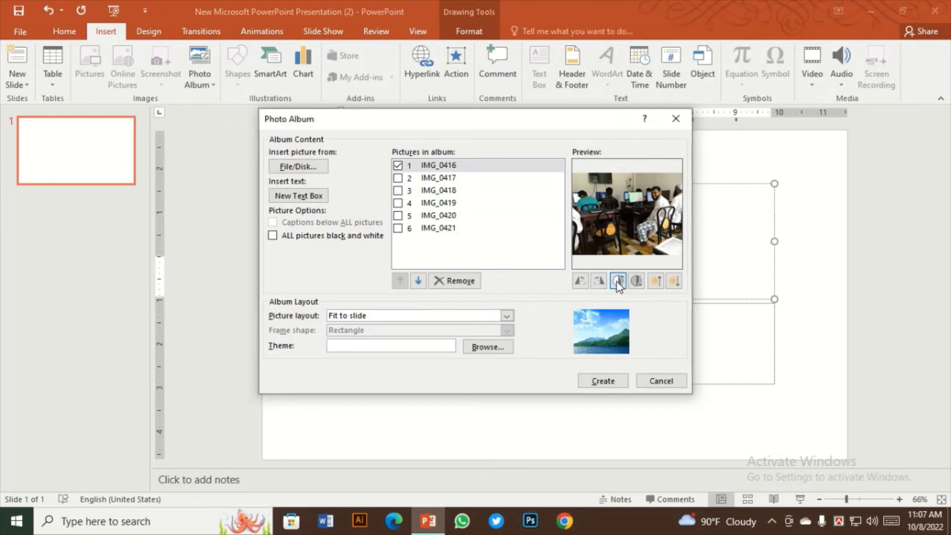
Increase the contrast of IMG_0416 and adjust its brightness up and down
click(652, 282)
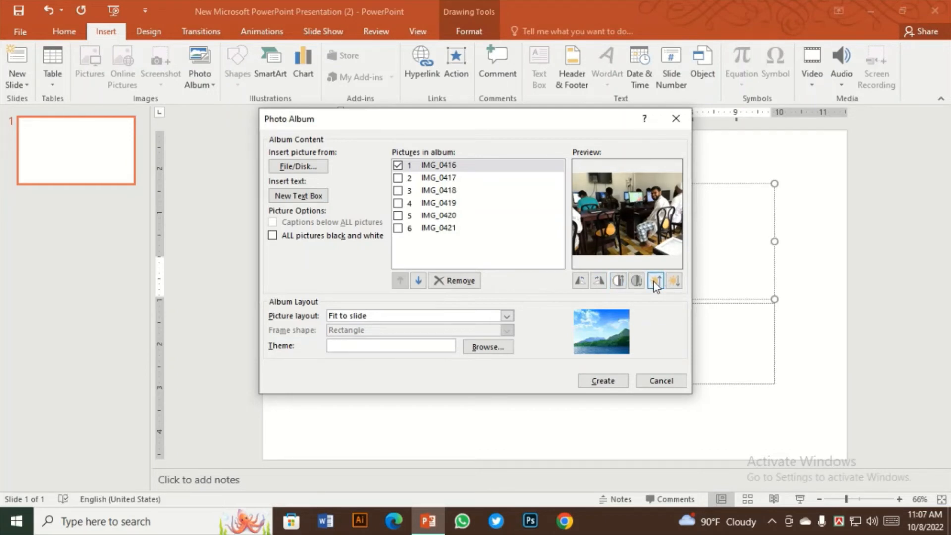
click(620, 281)
click(669, 281)
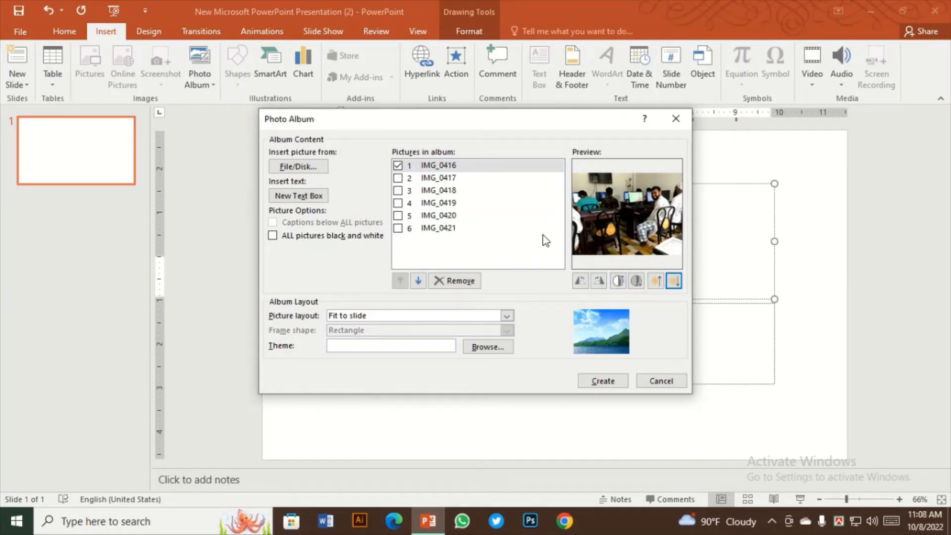
click(657, 284)
Set the album's picture layout to 2 pictures and its frame shape to Simple Frame, White
click(505, 316)
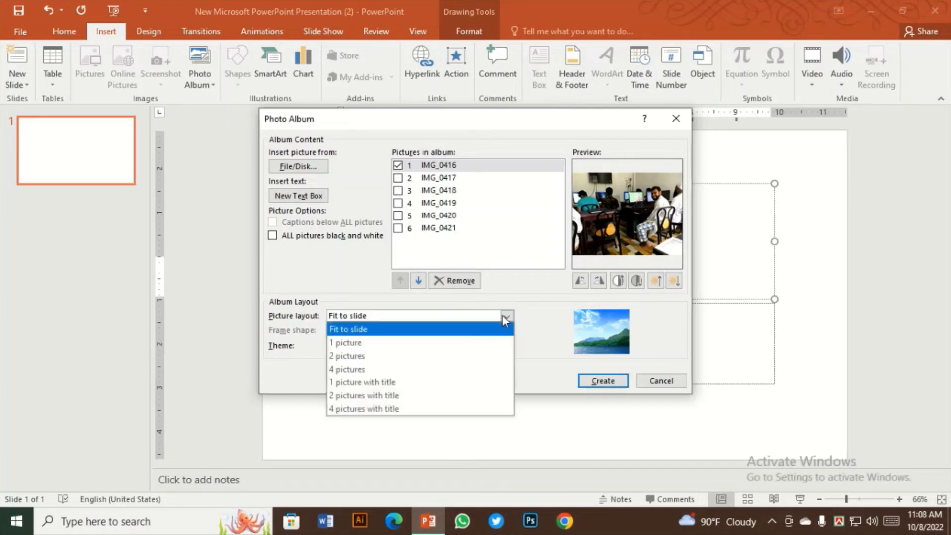
click(400, 355)
click(506, 329)
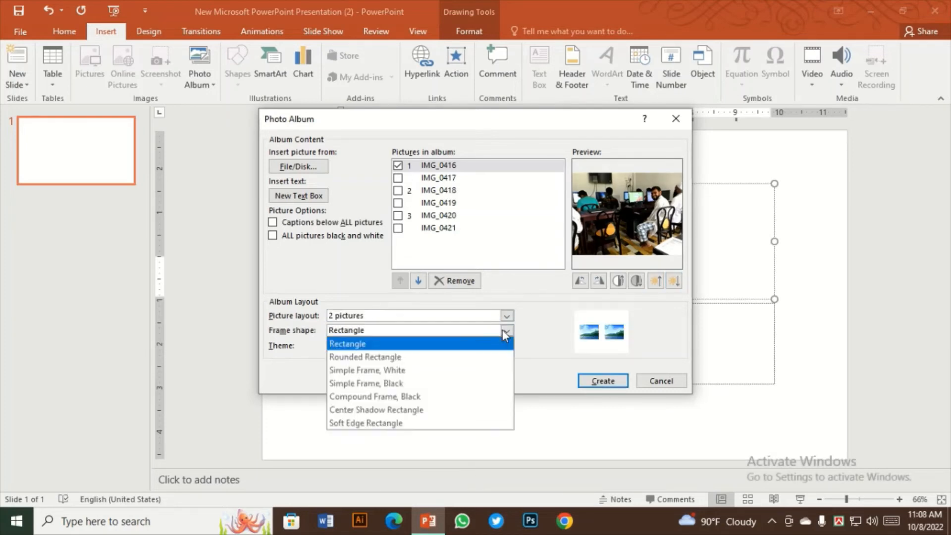
click(376, 371)
Browse the document theme files and the Theme Fonts folder without choosing a theme for the album
click(377, 345)
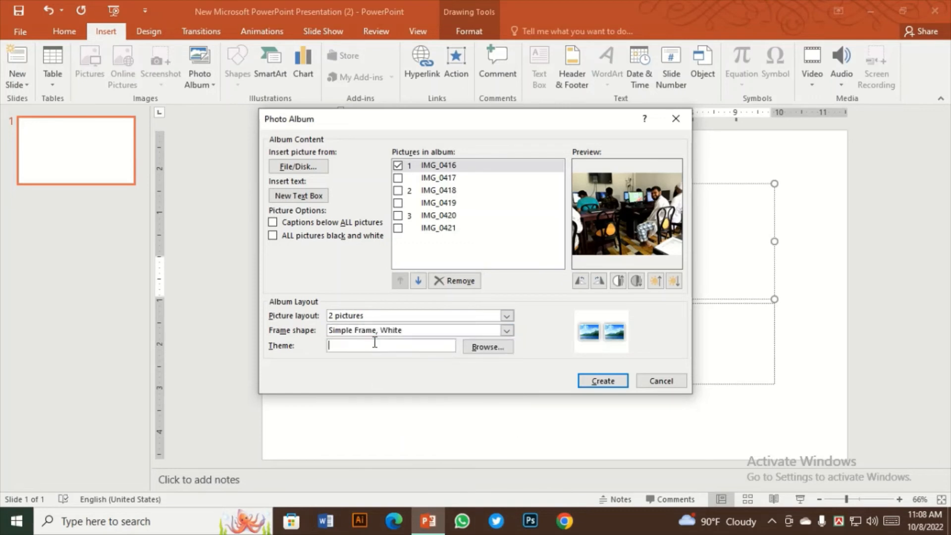
click(487, 348)
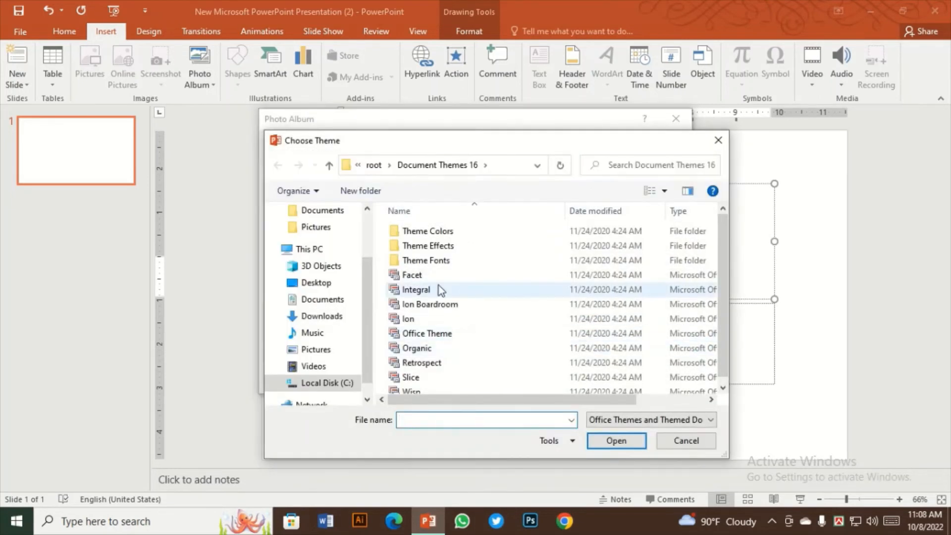
scroll(441, 316, down, 1)
click(418, 269)
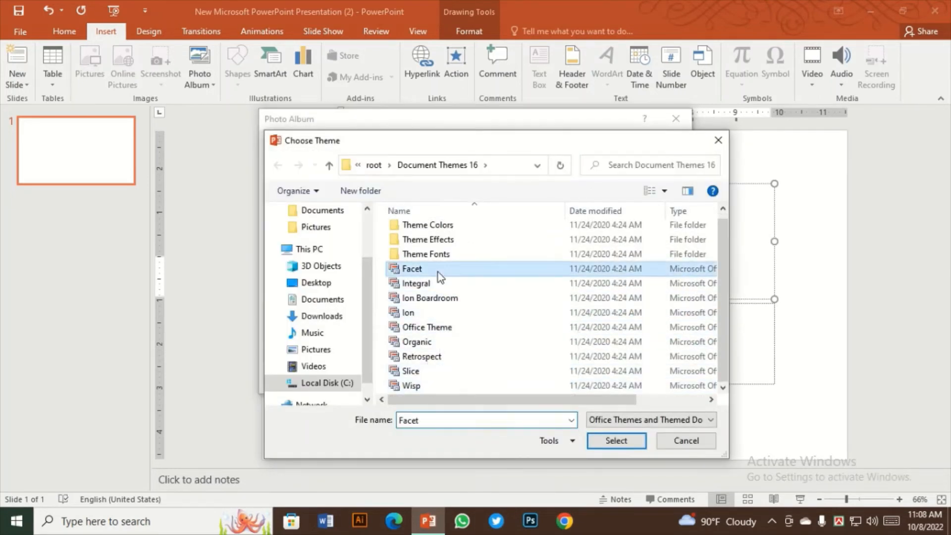
double_click(438, 254)
click(281, 164)
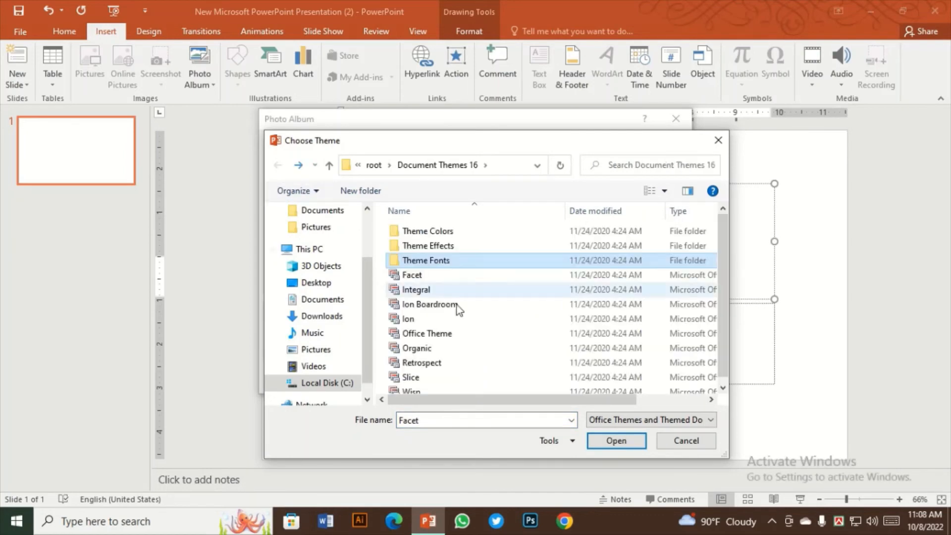
click(717, 141)
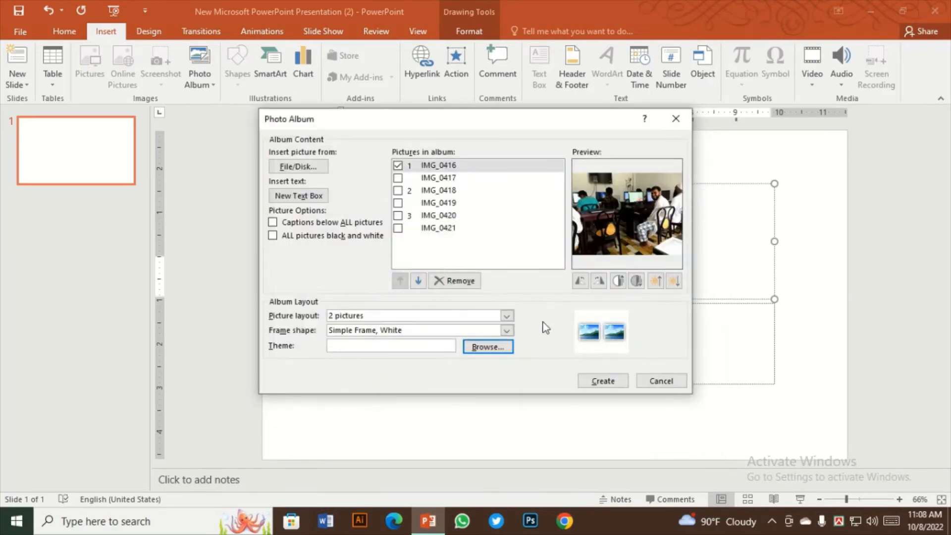
click(414, 346)
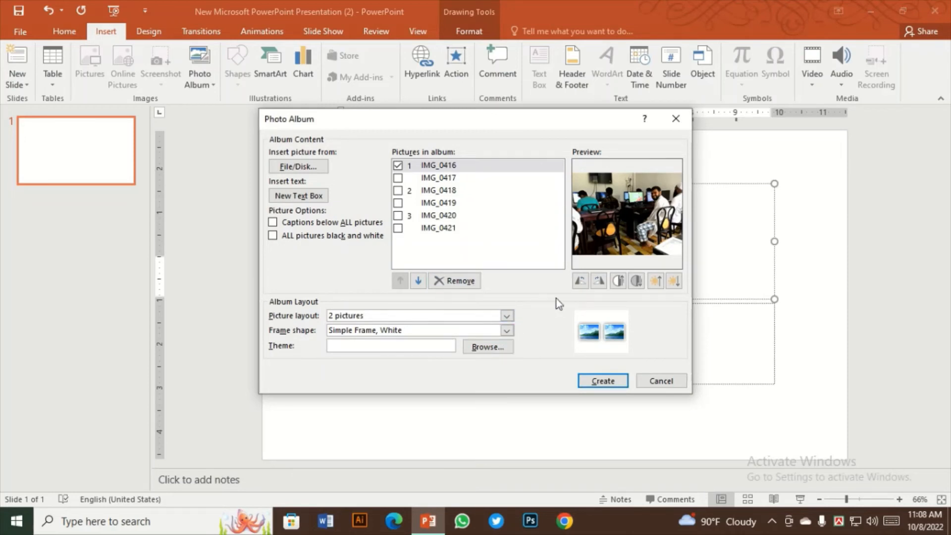
Set the album's frame shape to Simple Frame, Black and create the photo album
click(507, 331)
click(361, 384)
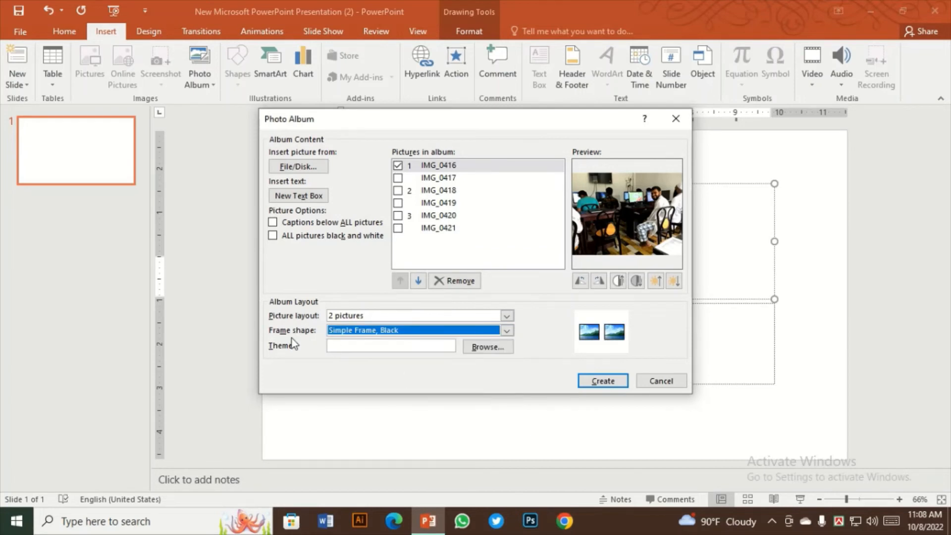
click(506, 316)
click(369, 353)
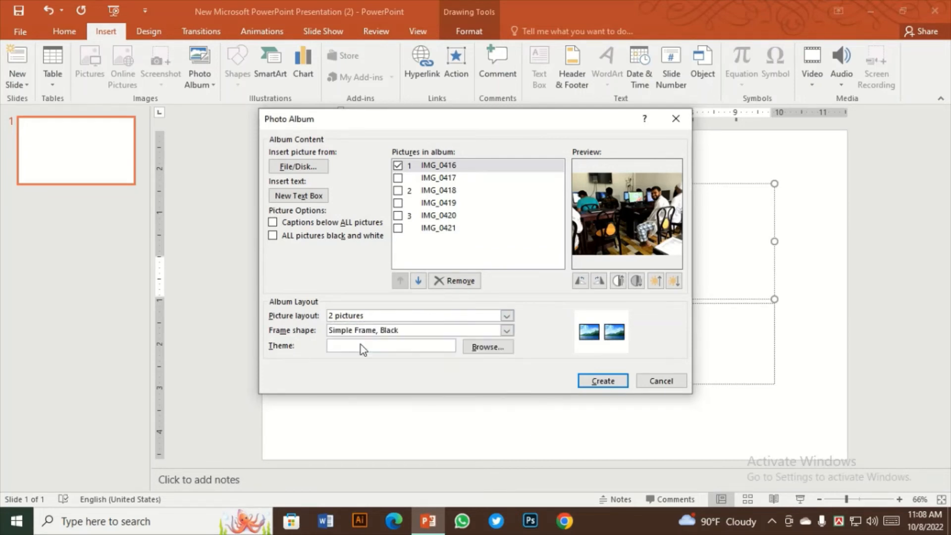
click(591, 380)
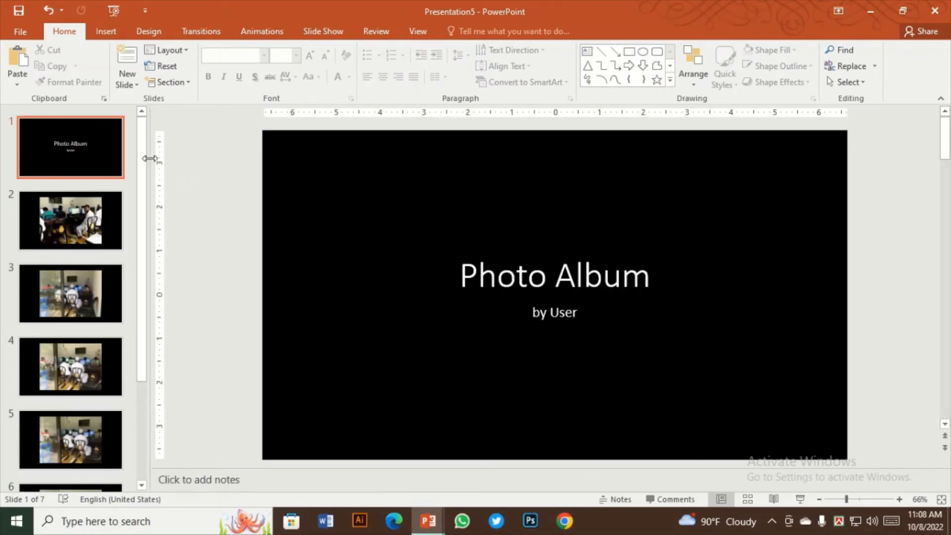
Replace the subtitle on the album's title slide with "User name" and select the title box
click(577, 277)
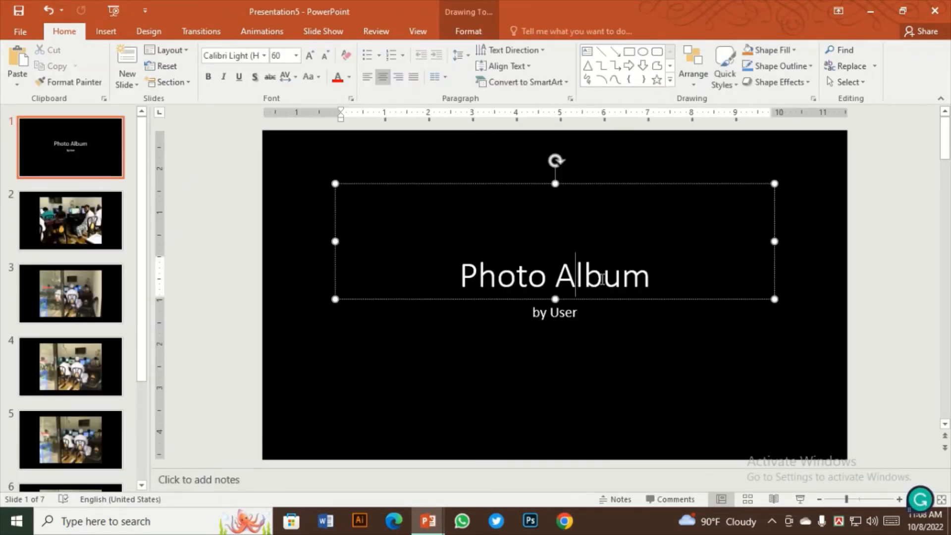
click(659, 280)
click(571, 312)
drag(579, 312, 539, 312)
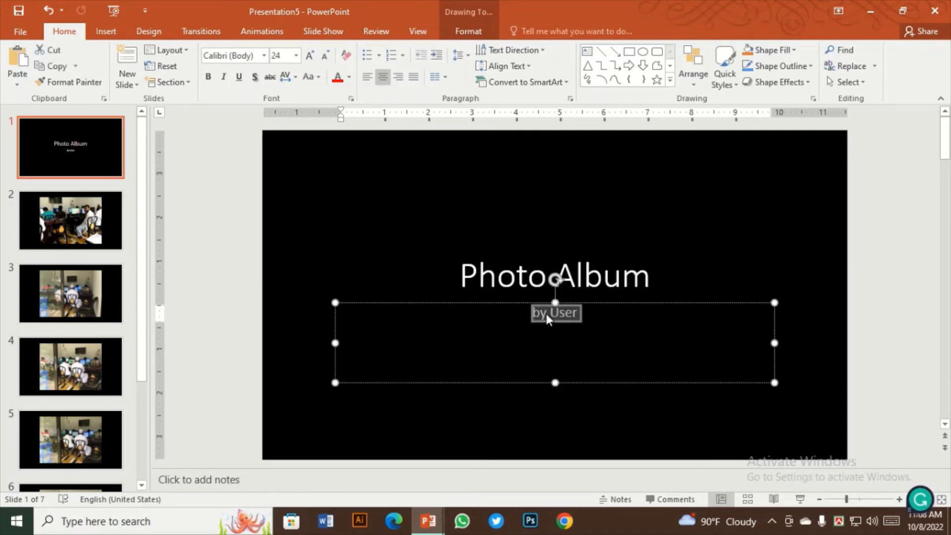
text(User name)
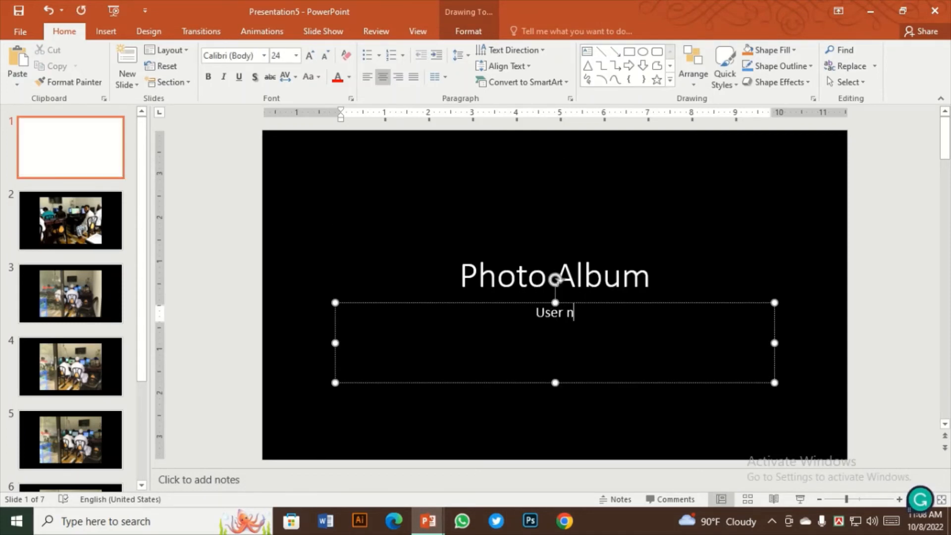
click(523, 184)
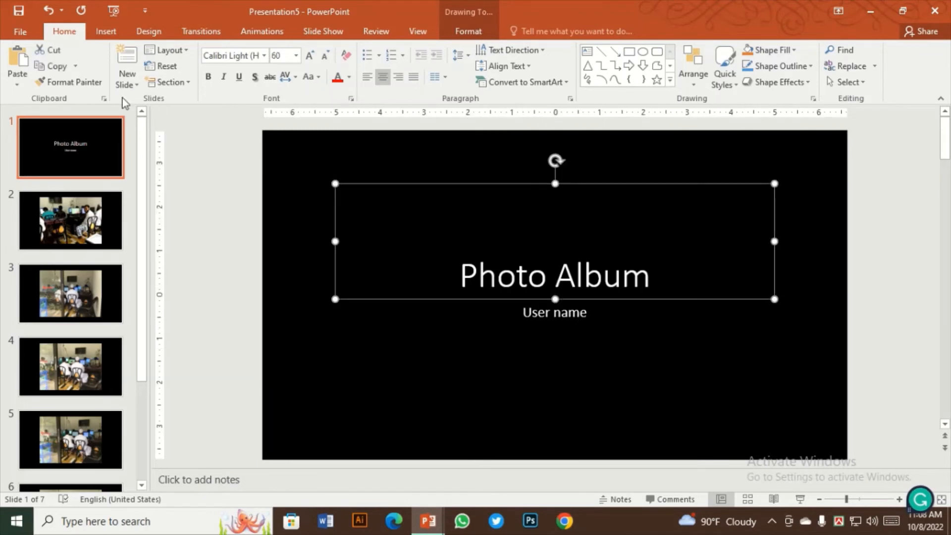
Apply the green Facet design theme to the photo album
click(149, 33)
click(151, 61)
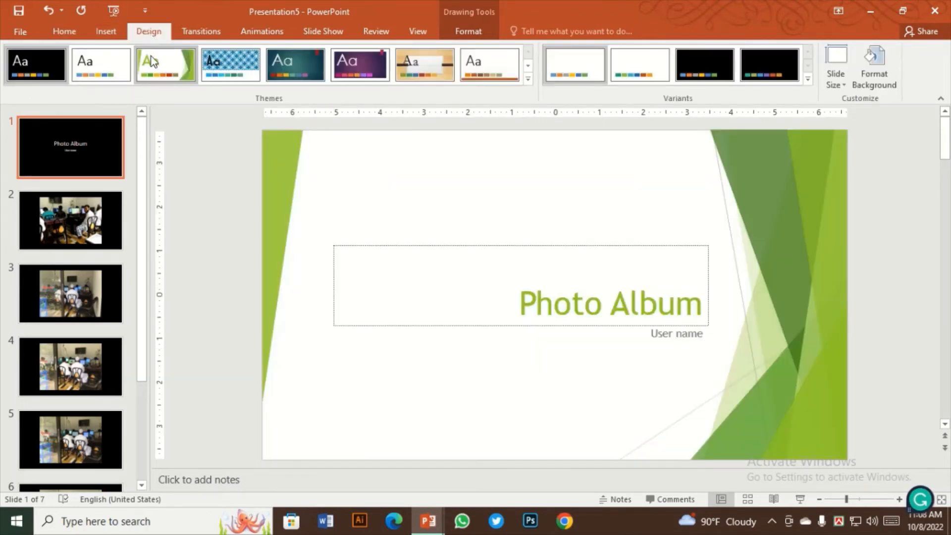